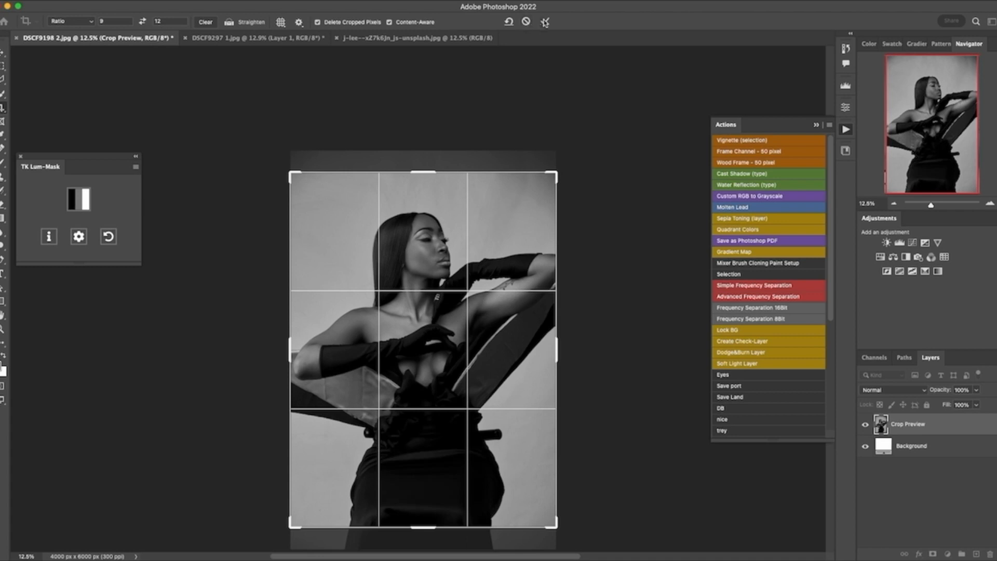
- Apply the 9:12 content-aware crop to the portrait
click(545, 22)
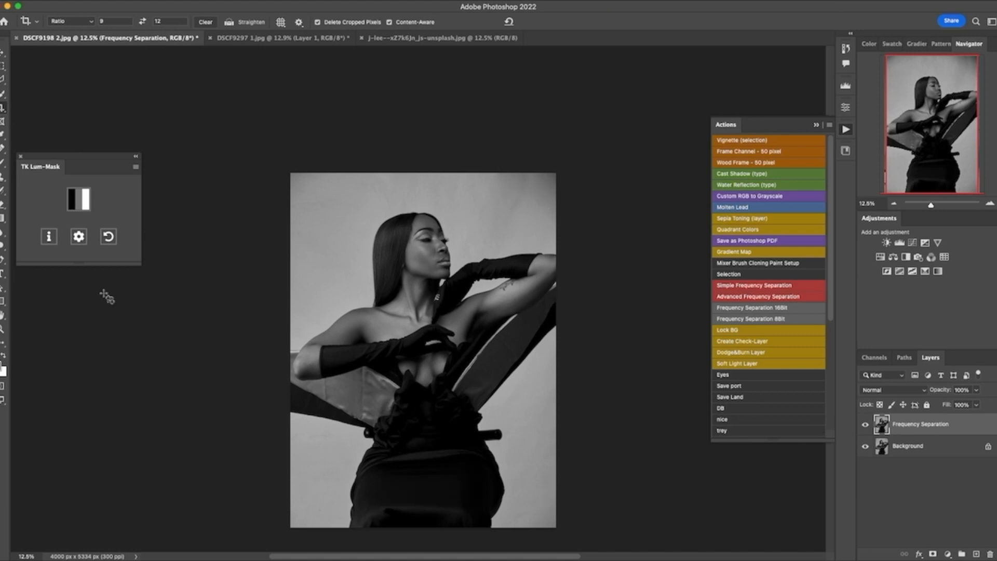
- Select the model with Select Subject and add the missing parts of the raised fabric panels using the Quick Selection Tool
click(4, 94)
right_click(3, 94)
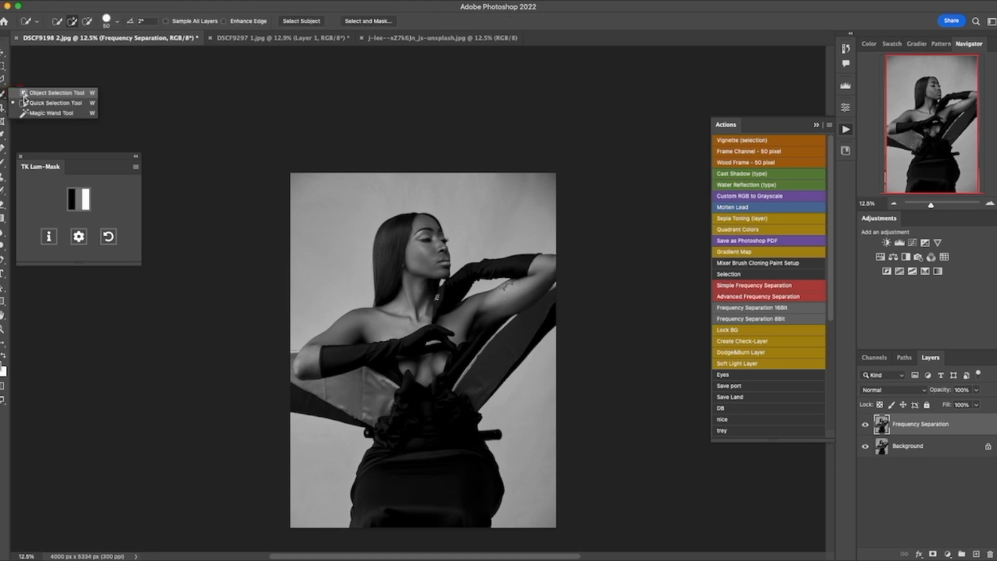
click(75, 103)
click(305, 19)
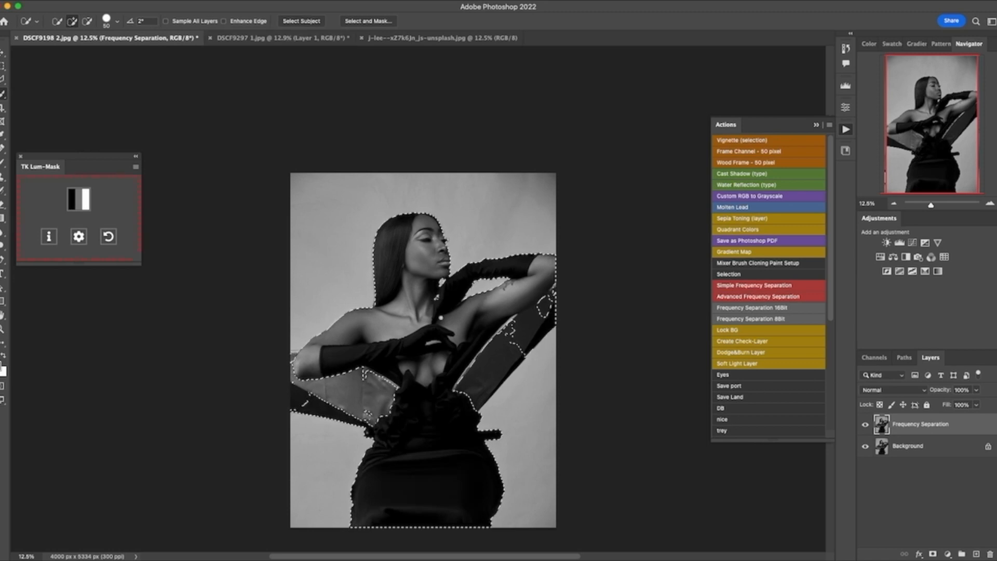
click(356, 397)
click(314, 385)
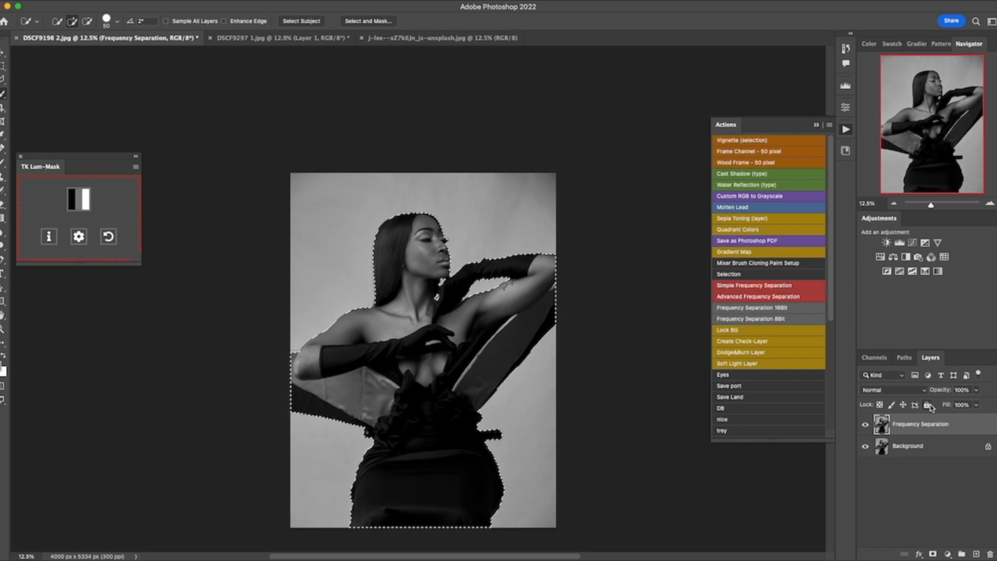
- Invert the subject selection and copy the backdrop around the model onto a new layer
key(super+j)
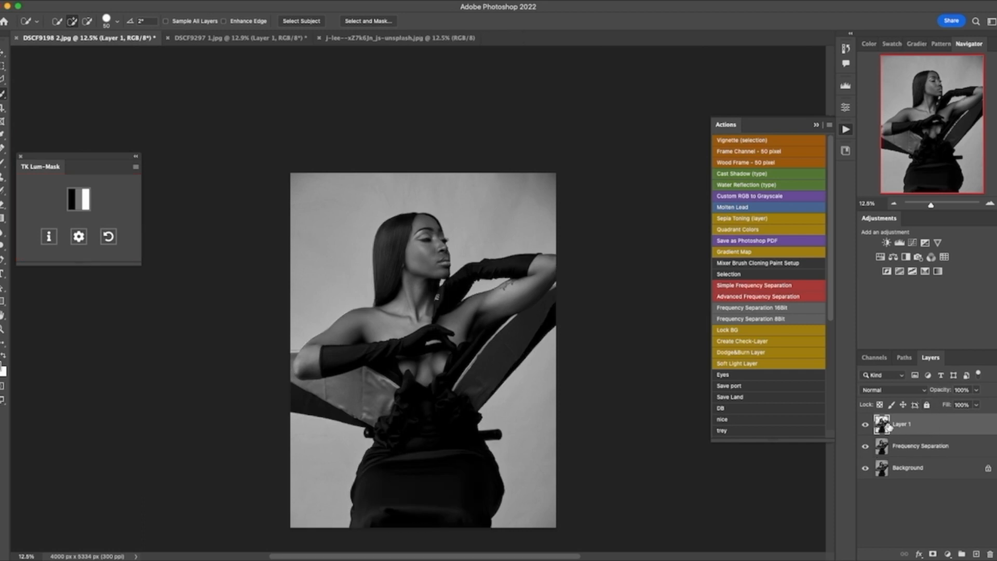
key(super+z)
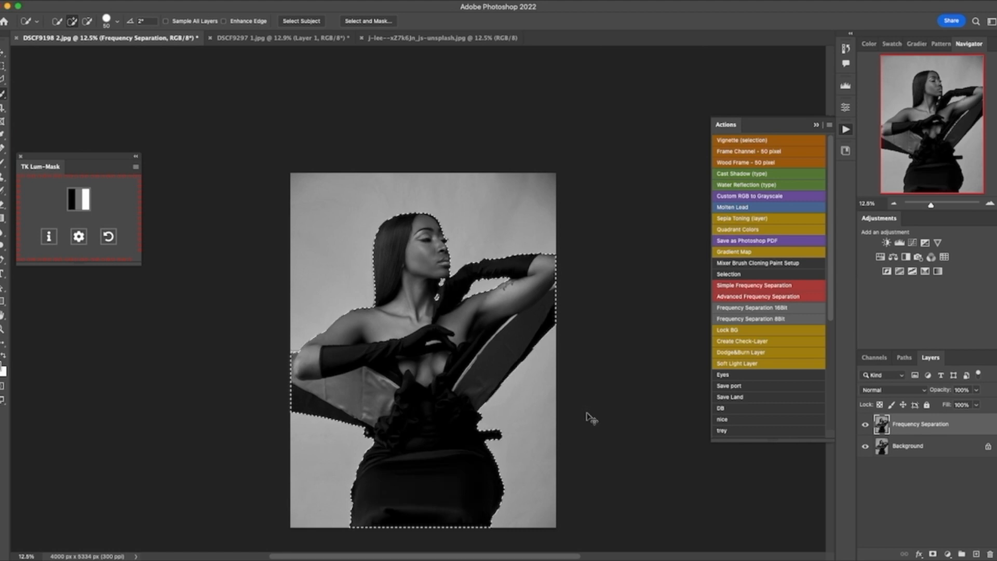
key(shift+super+i)
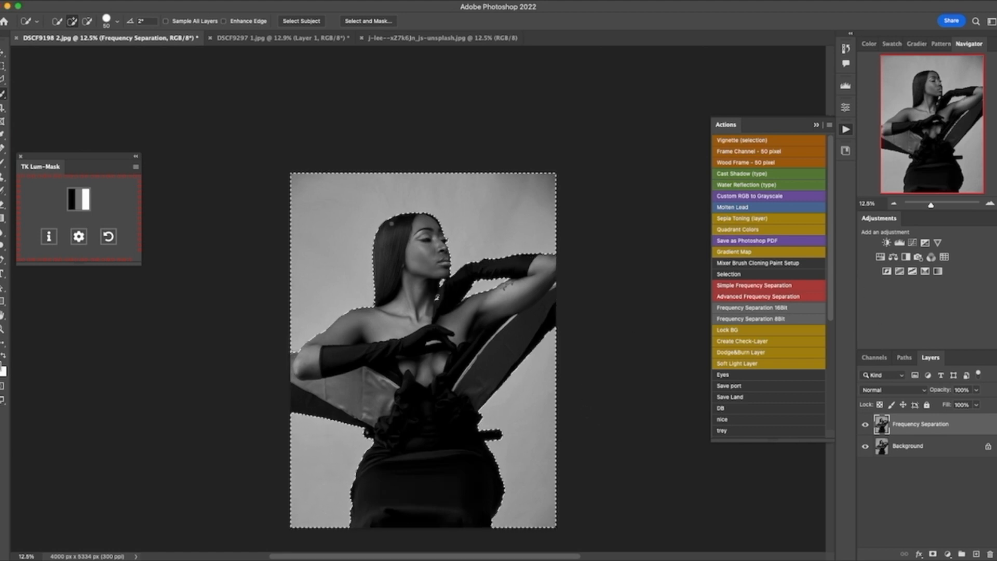
key(super+j)
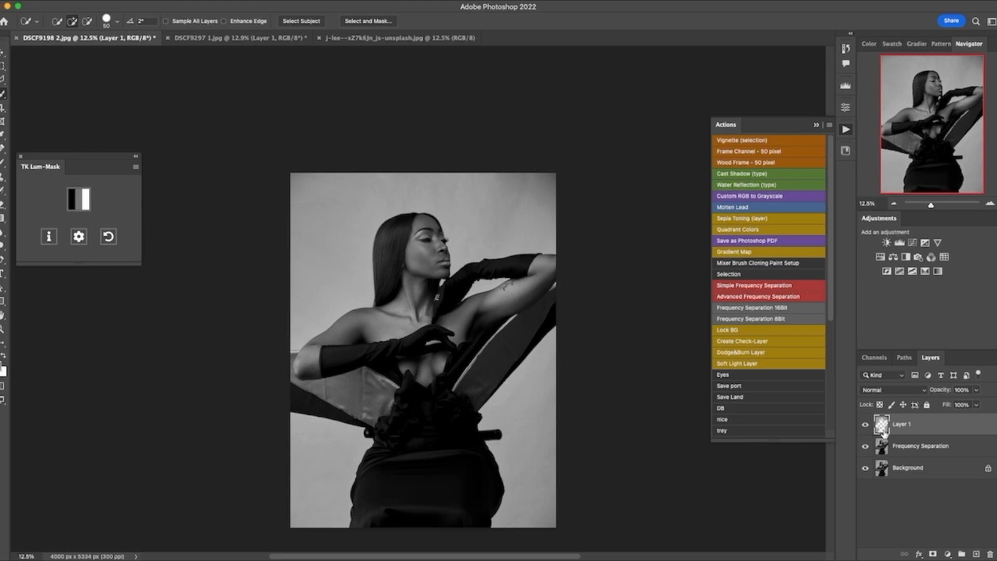
- Load the backdrop layer's outline as a selection and set the Mixer Brush Tool's wetness to 30%
super+click(882, 431)
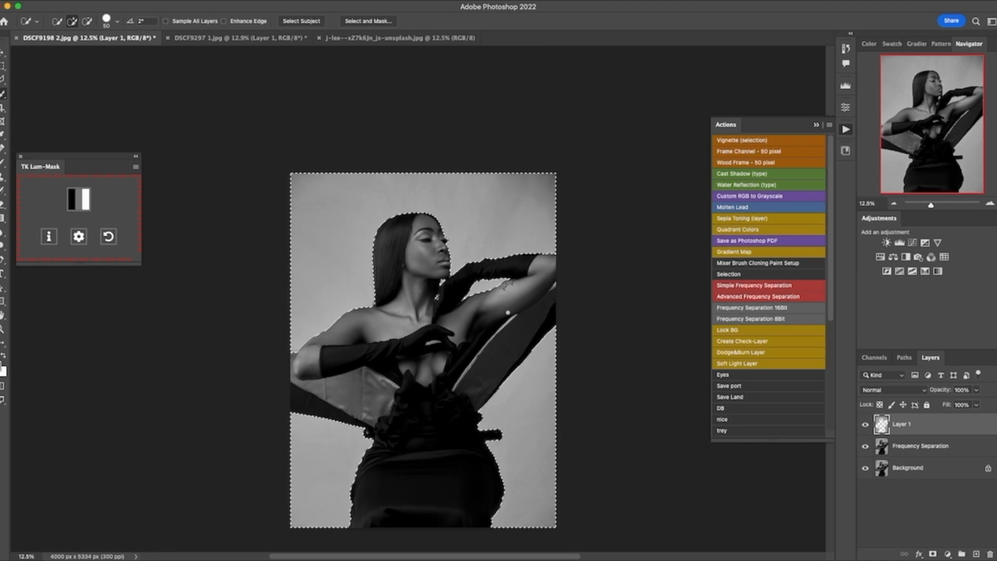
click(3, 163)
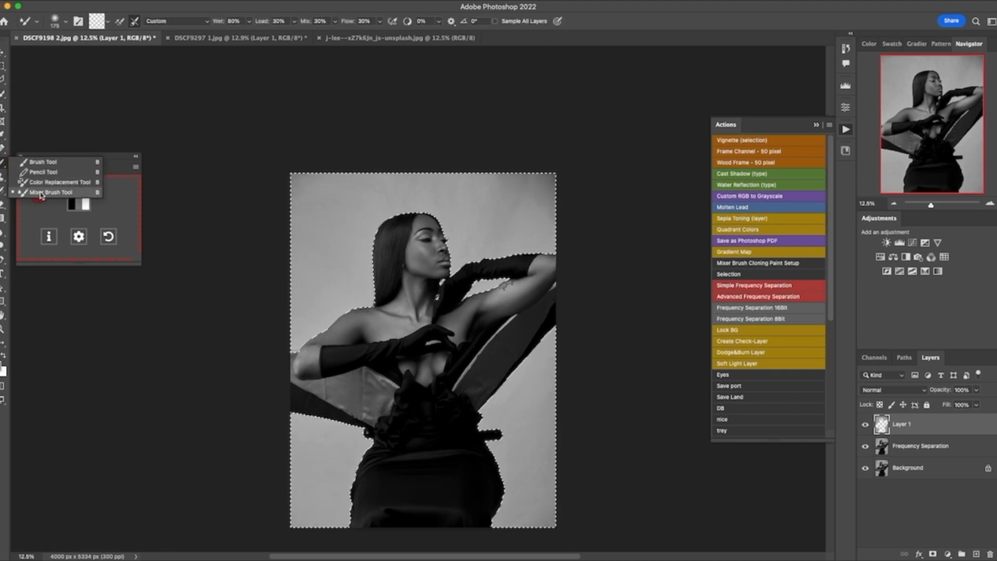
click(43, 193)
click(3, 163)
click(42, 193)
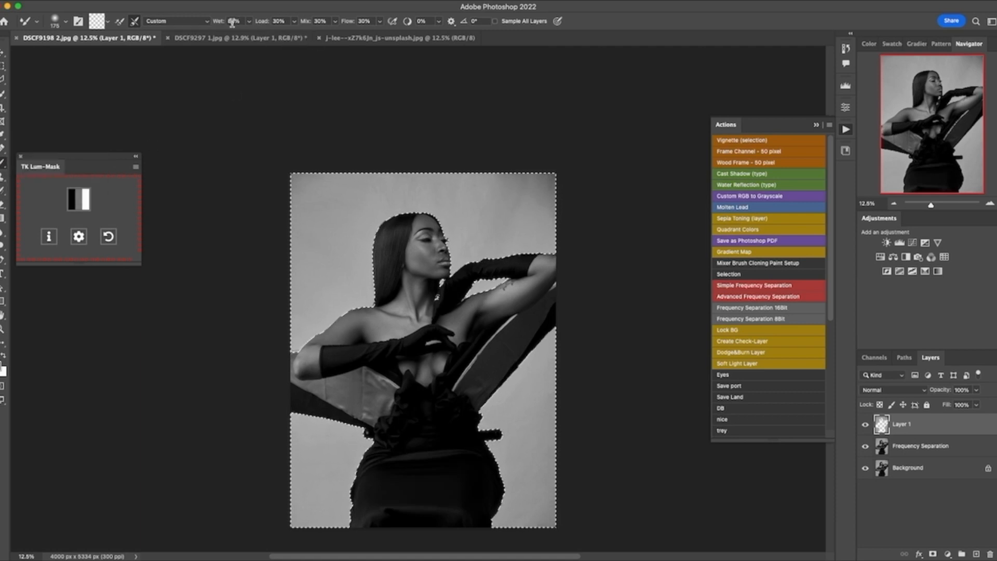
click(215, 24)
text(3)
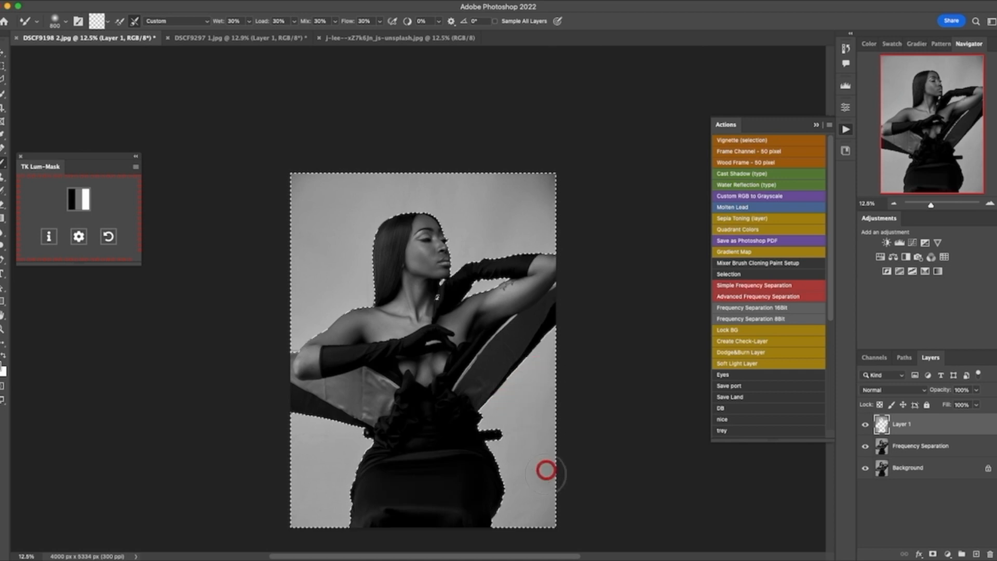
- Smooth the backdrop around the model with Mixer Brush strokes inside the selection and deselect
mouse_move(556, 219)
mouse_down()
mouse_move(535, 238)
mouse_move(470, 236)
mouse_up()
drag(353, 261, 508, 190)
drag(479, 229, 449, 251)
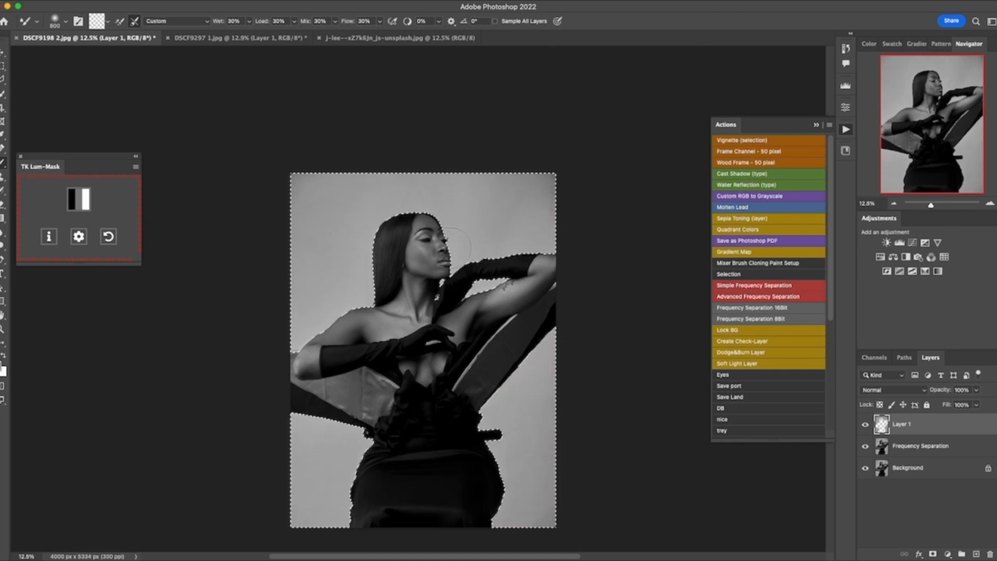
drag(540, 448, 497, 488)
drag(314, 490, 317, 514)
key(super+d)
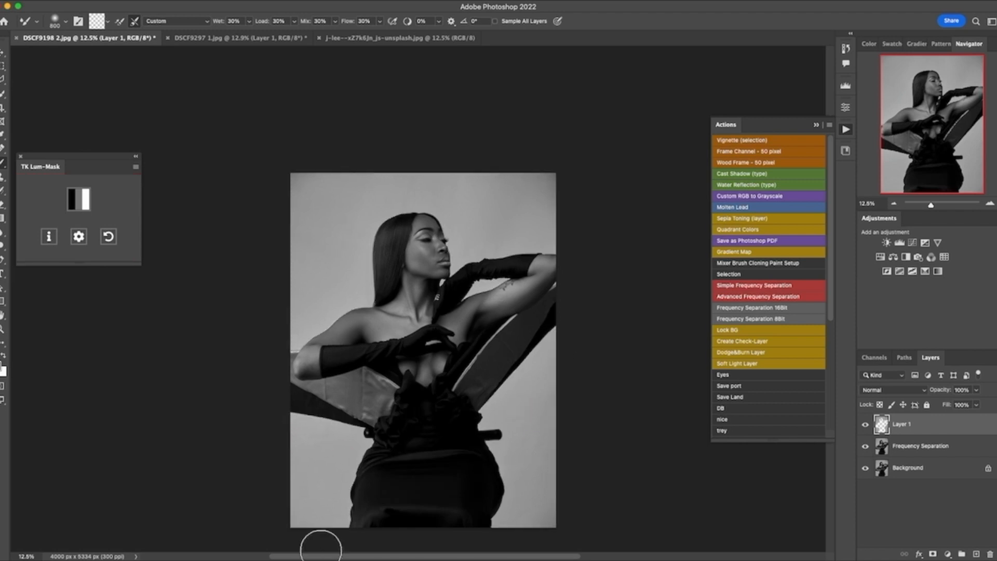
- Compare the portrait with and without the smoothed backdrop layer
click(866, 425)
click(866, 425)
click(866, 426)
click(866, 426)
click(866, 426)
click(866, 426)
click(865, 425)
click(866, 426)
- Remove Layer 1 from the layer stack
click(989, 203)
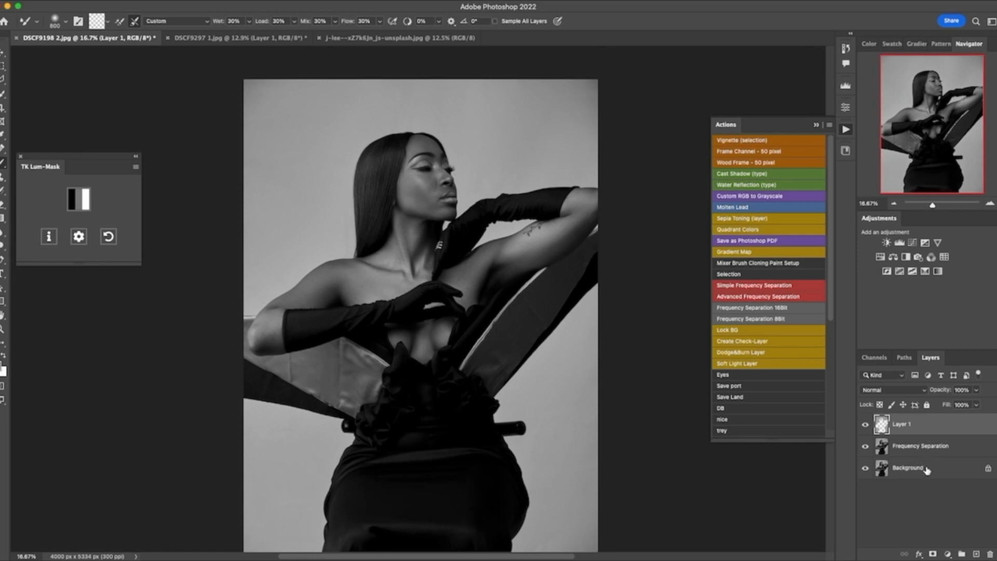
key(Delete)
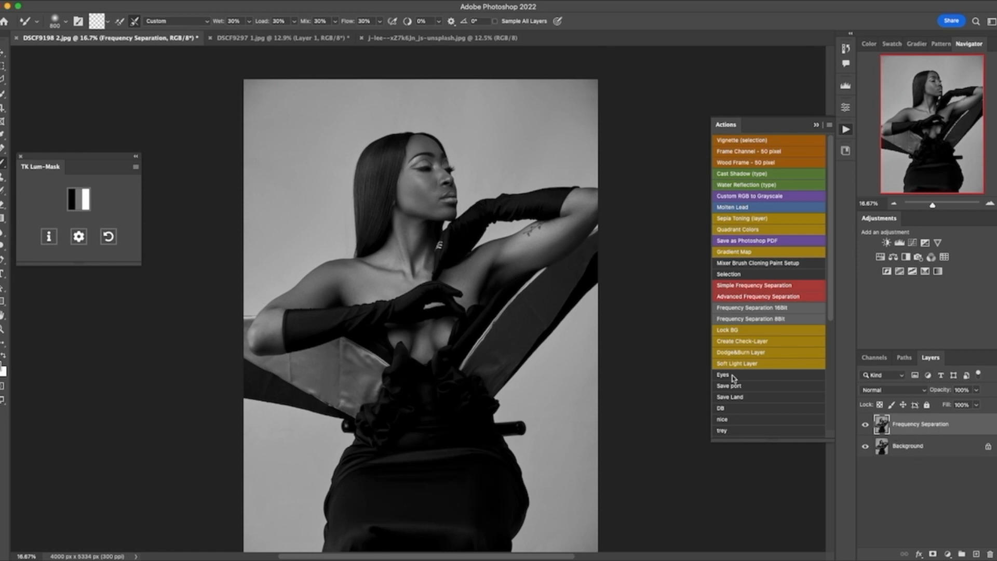
- Heal the creases on both raised fabric panels of the dress with the Spot Healing Brush at size 200
click(989, 204)
click(933, 134)
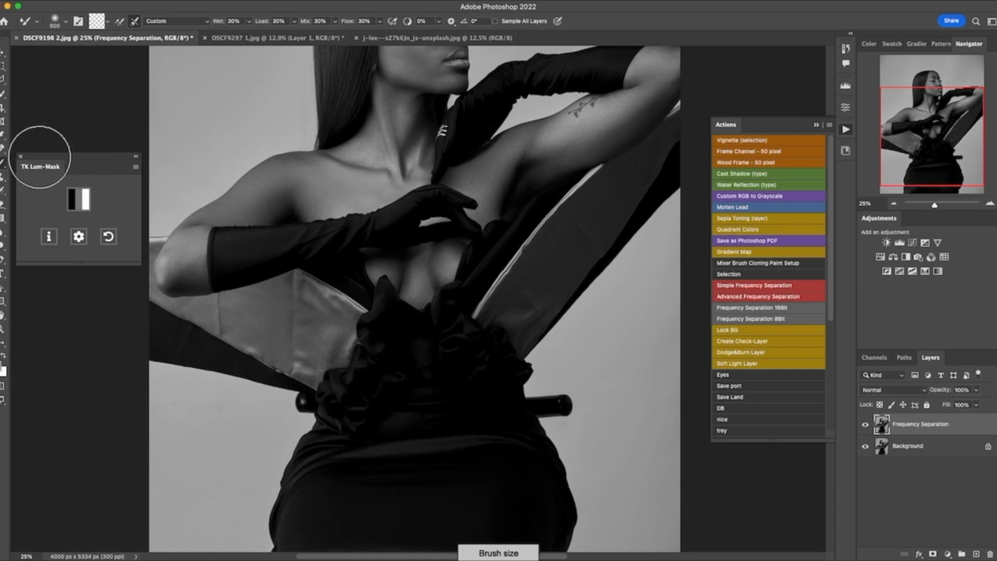
click(4, 148)
key(bracketright)
key(bracketright)
key(bracketright)
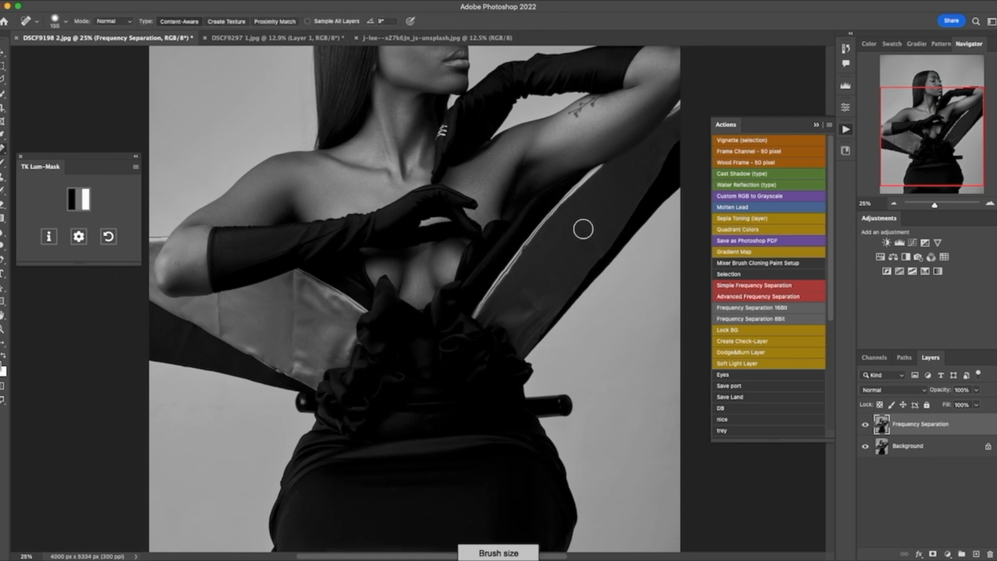
right_click(3, 148)
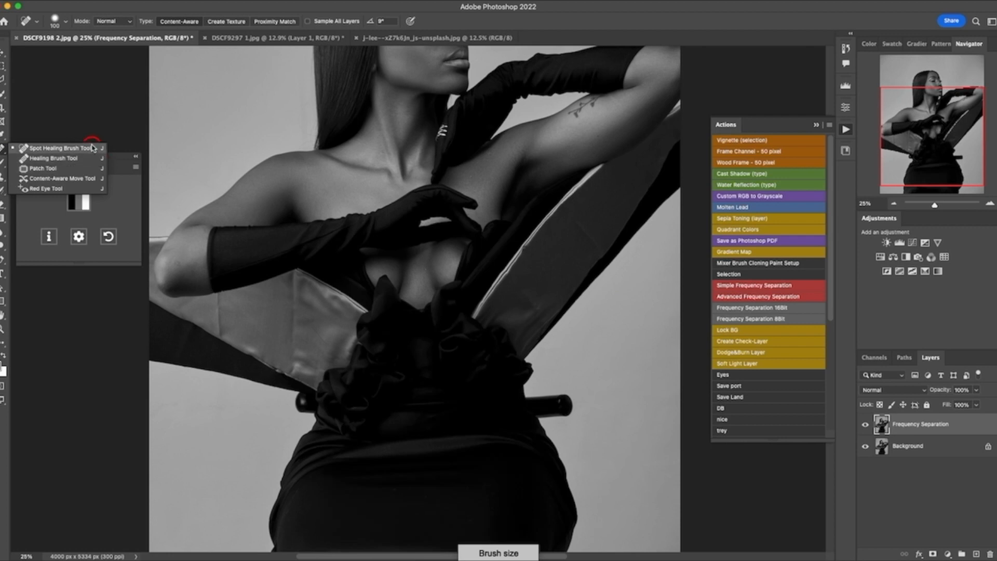
click(91, 147)
key(bracketright)
key(bracketright)
key(bracketright)
key(bracketright)
drag(583, 226, 597, 251)
drag(530, 278, 530, 300)
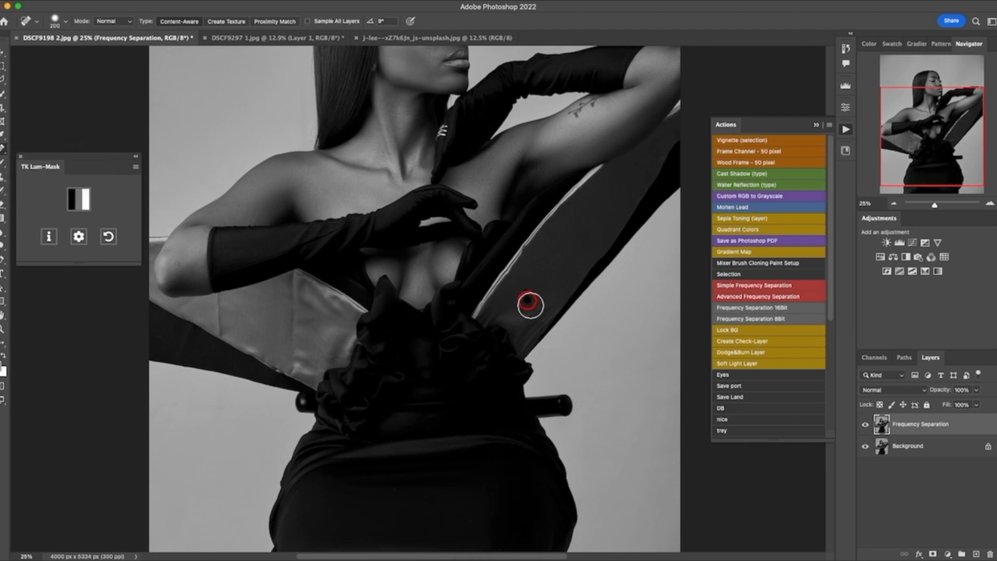
mouse_move(289, 288)
mouse_down()
mouse_move(292, 335)
mouse_move(292, 282)
mouse_move(291, 322)
mouse_up()
mouse_move(220, 318)
mouse_down()
mouse_move(220, 329)
mouse_move(218, 299)
mouse_move(222, 333)
mouse_up()
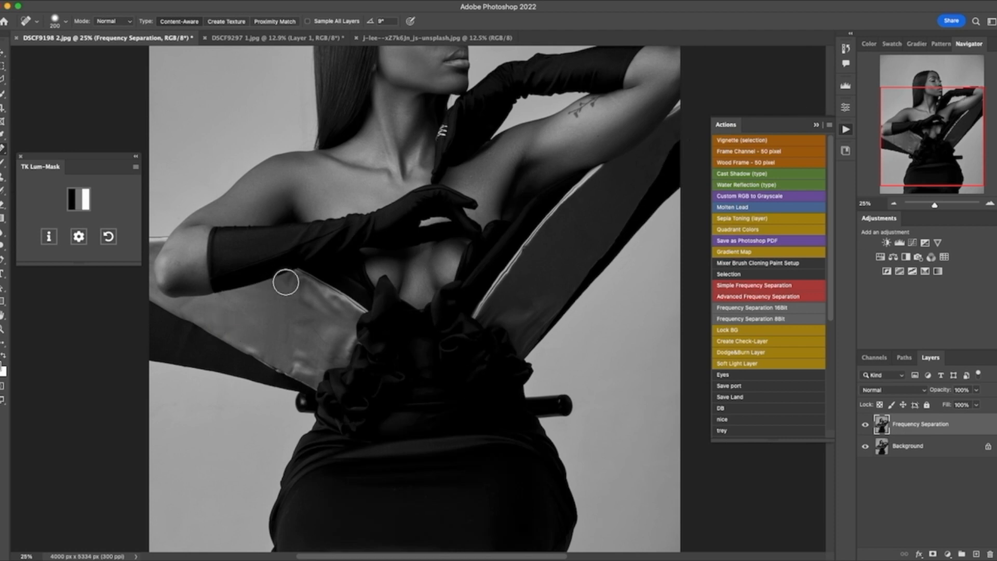
- Blend the remaining tonal patches on both raised fabric panels with the Mixer Brush, adjusting the brush size to each area
click(3, 162)
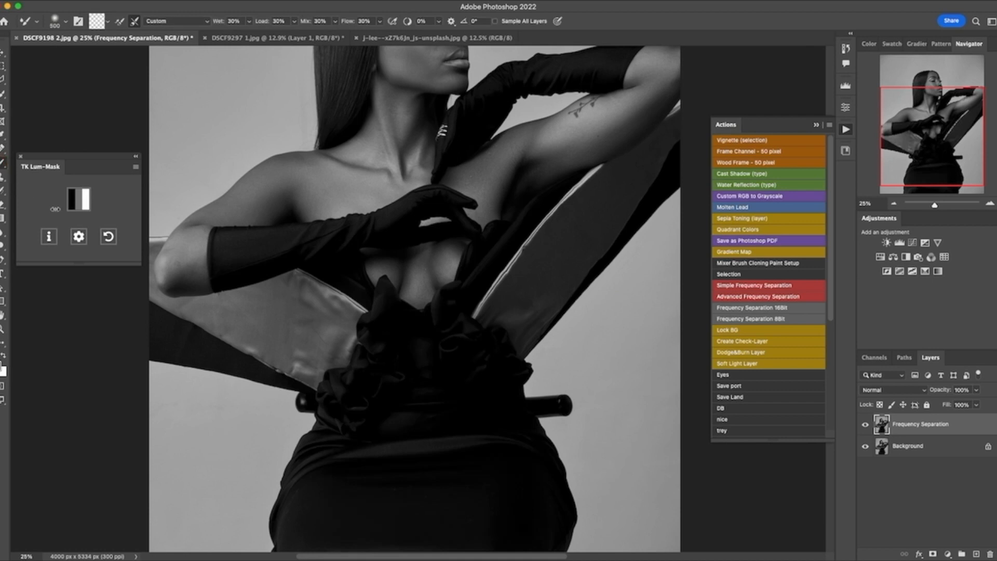
key(bracketleft)
key(bracketleft)
key(bracketleft)
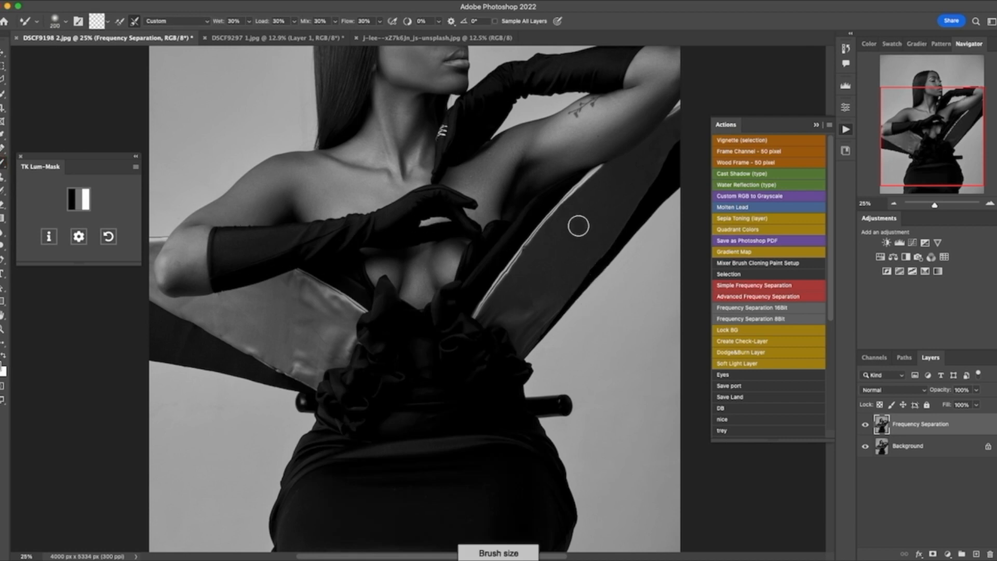
mouse_move(579, 223)
mouse_down()
mouse_move(565, 242)
mouse_move(583, 263)
mouse_move(645, 162)
mouse_move(575, 232)
mouse_move(542, 248)
mouse_up()
key(bracketleft)
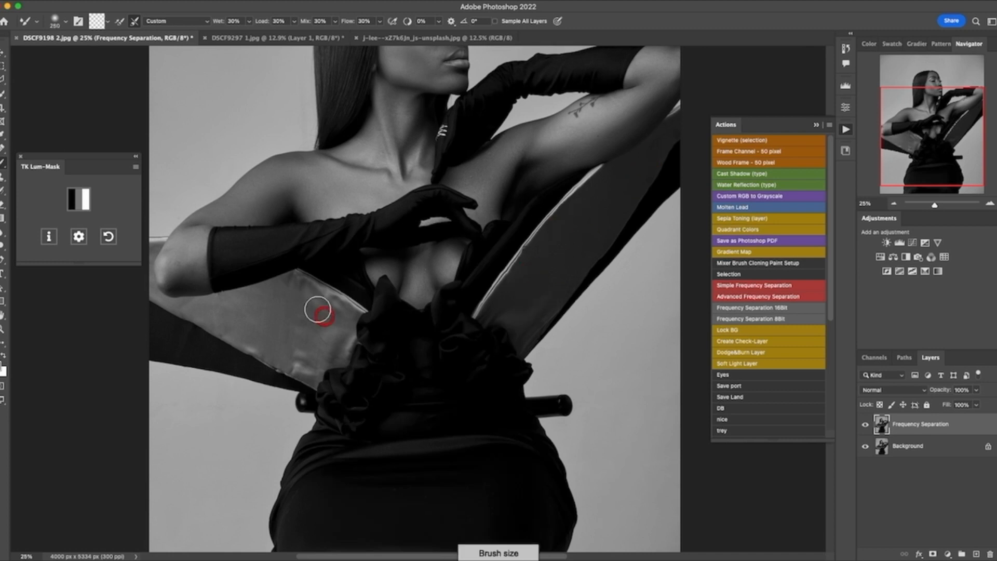
mouse_move(319, 307)
mouse_down()
mouse_move(297, 284)
mouse_move(242, 328)
mouse_up()
key(bracketright)
mouse_move(300, 367)
mouse_down()
mouse_move(223, 332)
mouse_move(349, 322)
mouse_up()
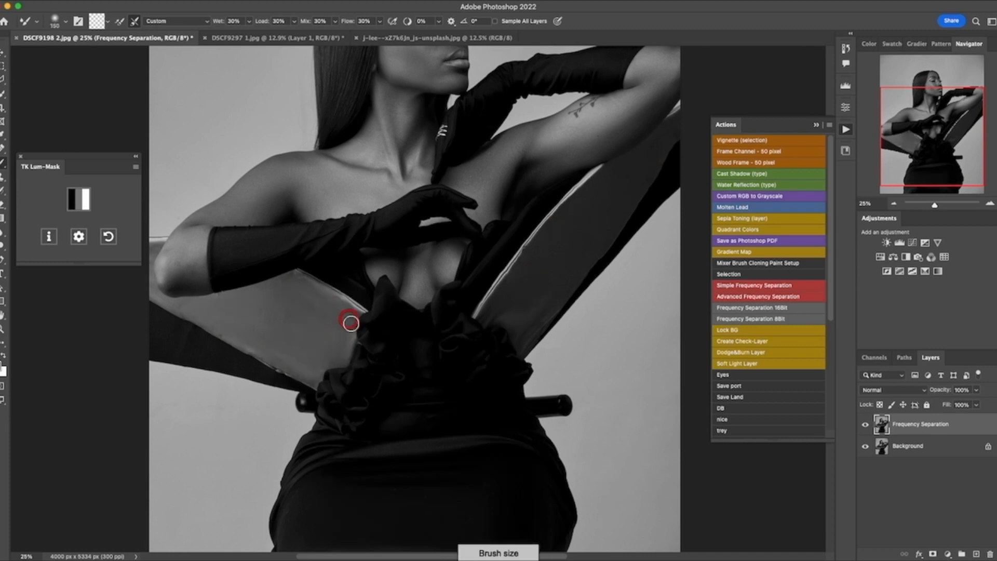
key(bracketright)
drag(578, 250, 588, 210)
- Examine the retouched fabric edges up close and compare the portrait with and without the Frequency Separation layer
double_click(894, 204)
click(865, 425)
click(866, 425)
triple_click(989, 203)
click(924, 137)
key(bracketleft)
key(bracketleft)
key(bracketleft)
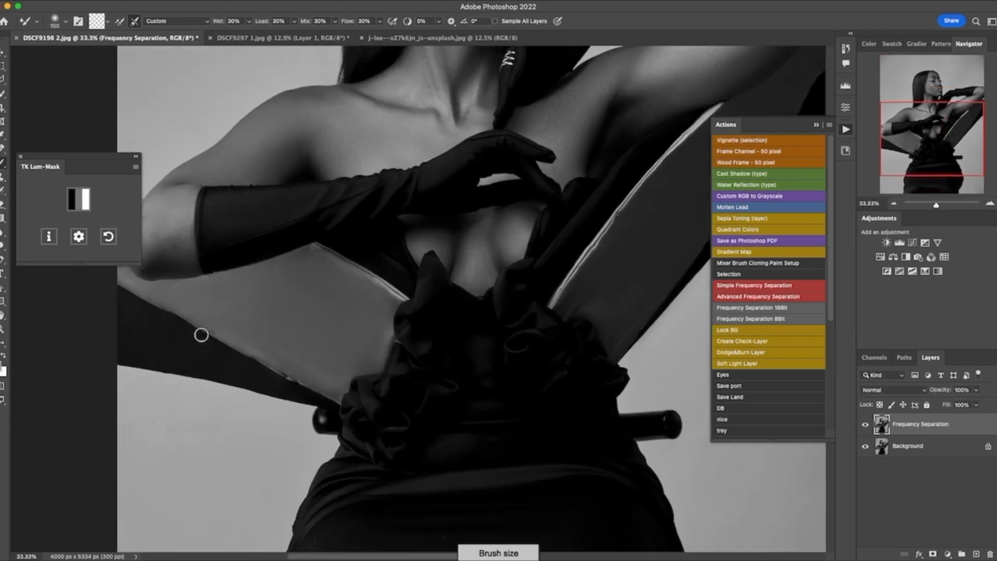
drag(924, 137, 932, 122)
click(894, 204)
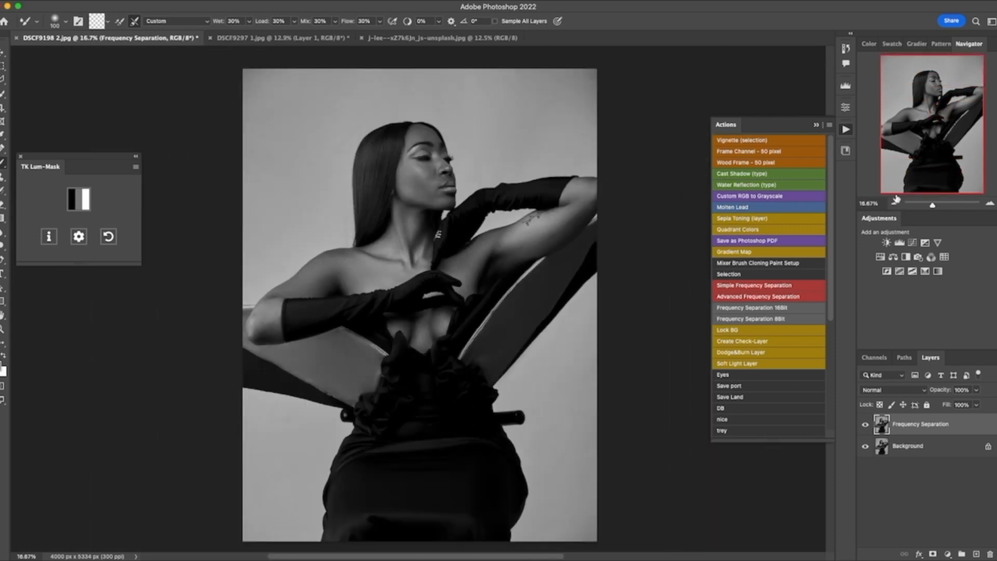
click(893, 204)
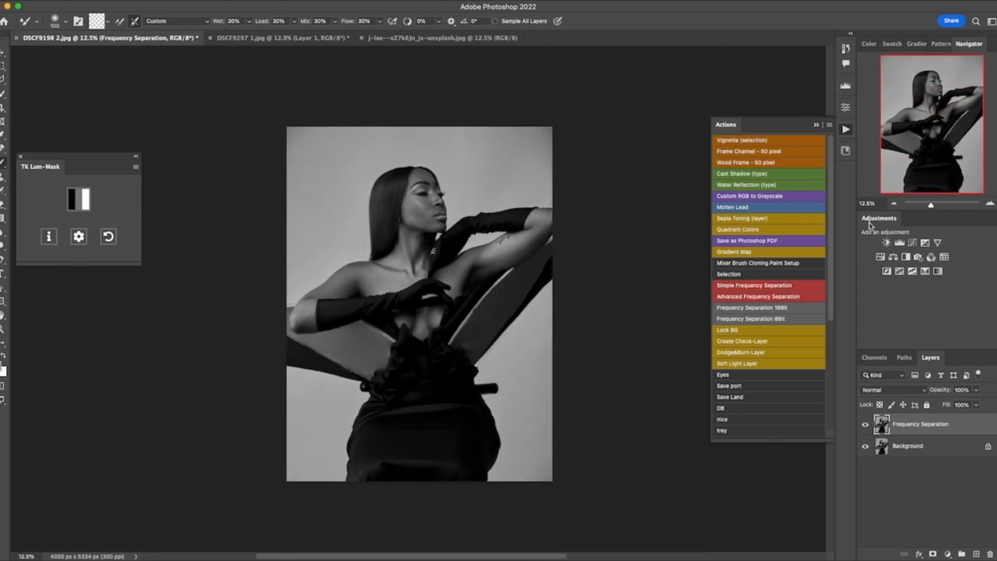
click(865, 425)
click(866, 425)
click(865, 425)
click(865, 425)
- Duplicate the Frequency Separation layer and remove the rod ends sticking out at the model's waist with the Spot Healing Brush
click(2, 147)
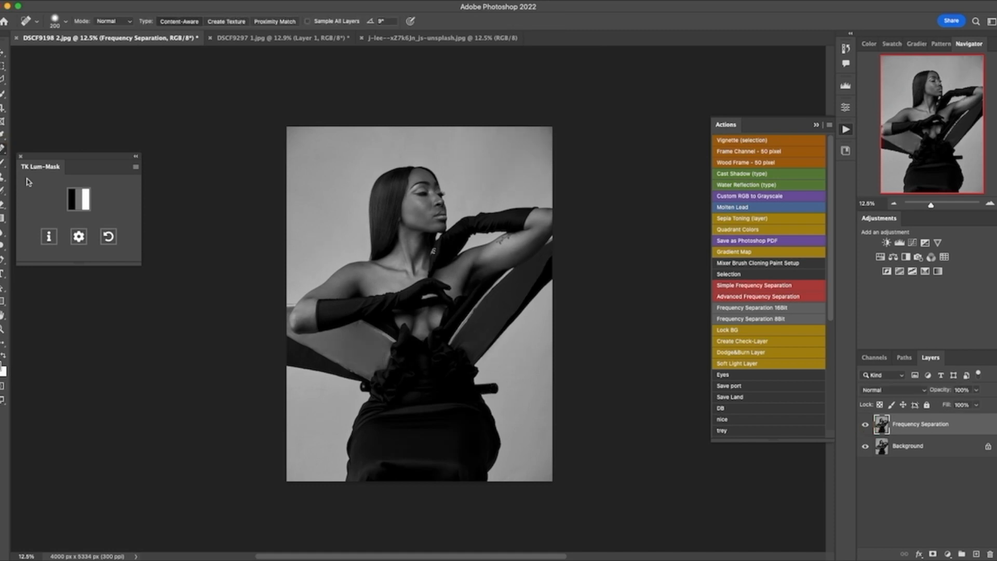
drag(920, 425, 978, 553)
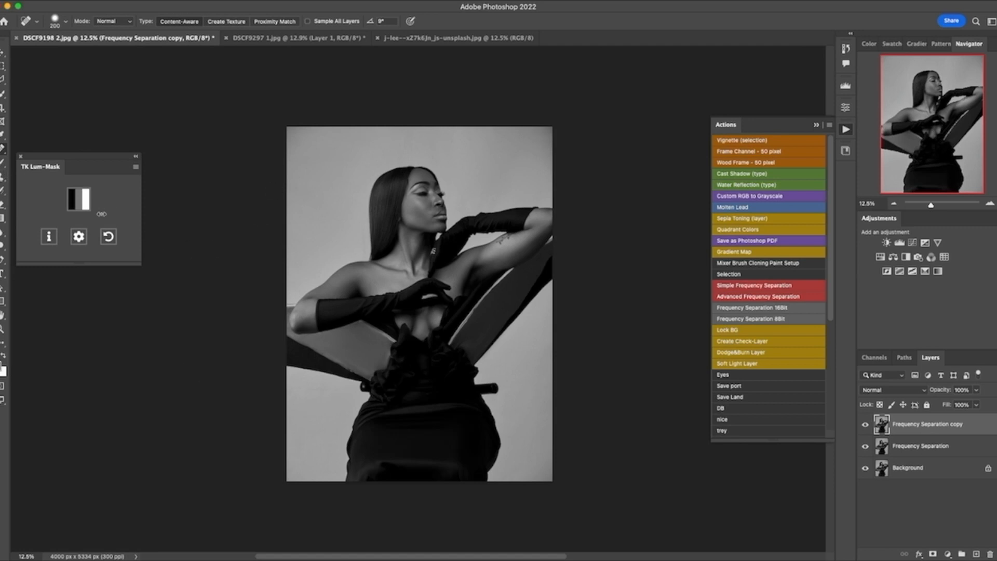
right_click(5, 147)
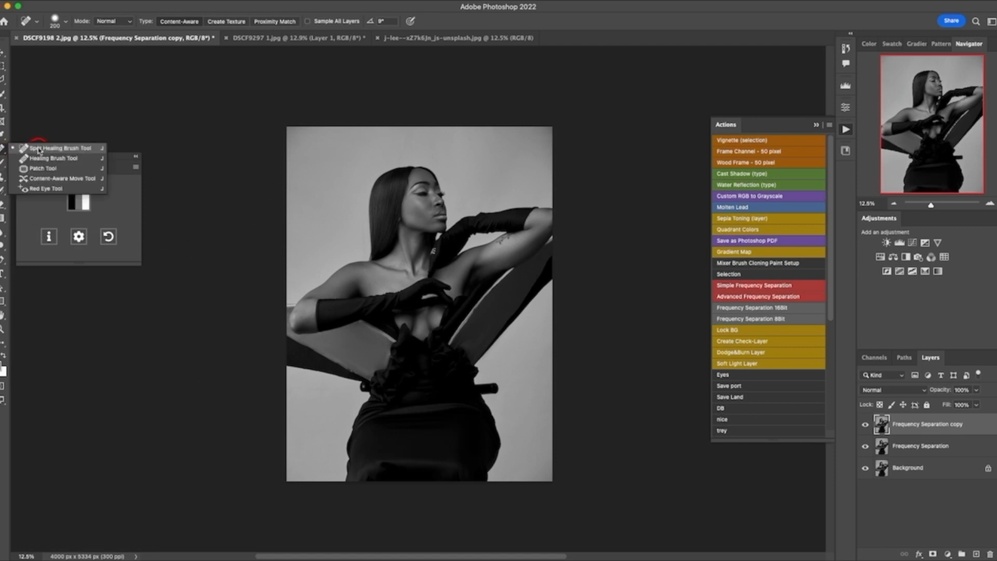
click(45, 151)
key(bracketright)
key(bracketright)
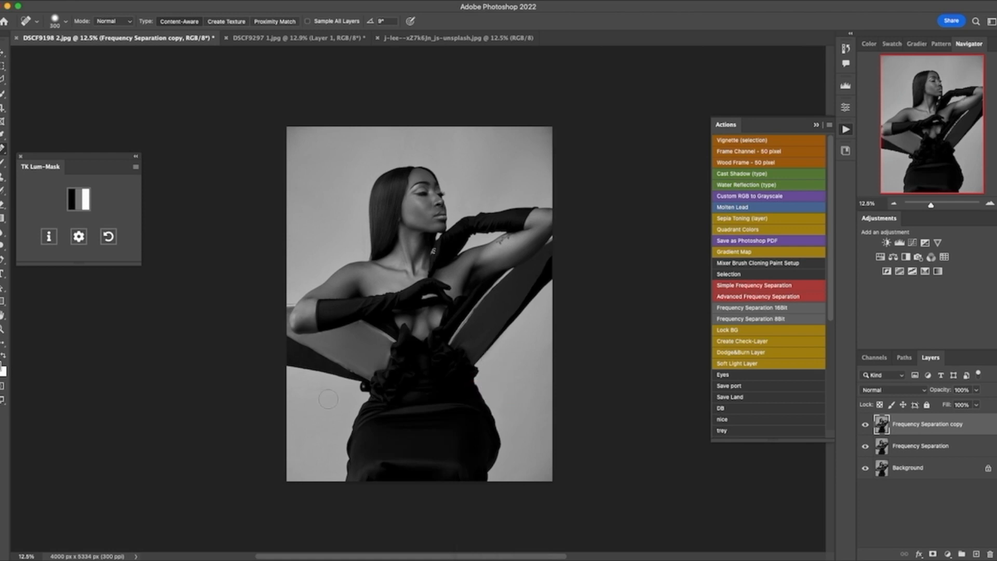
key(bracketleft)
key(bracketleft)
key(bracketleft)
mouse_move(366, 390)
mouse_down()
mouse_move(371, 369)
mouse_move(365, 388)
mouse_up()
- Open Liquify on the Frequency Separation copy layer and smooth the notch below the right-hand waist ruffles with the Forward Warp Tool
click(236, 1)
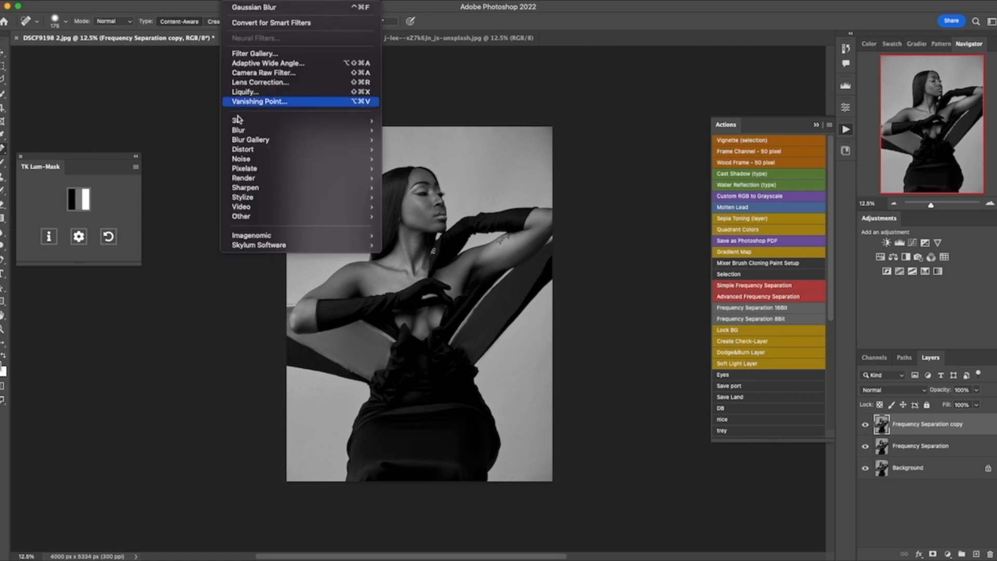
click(261, 94)
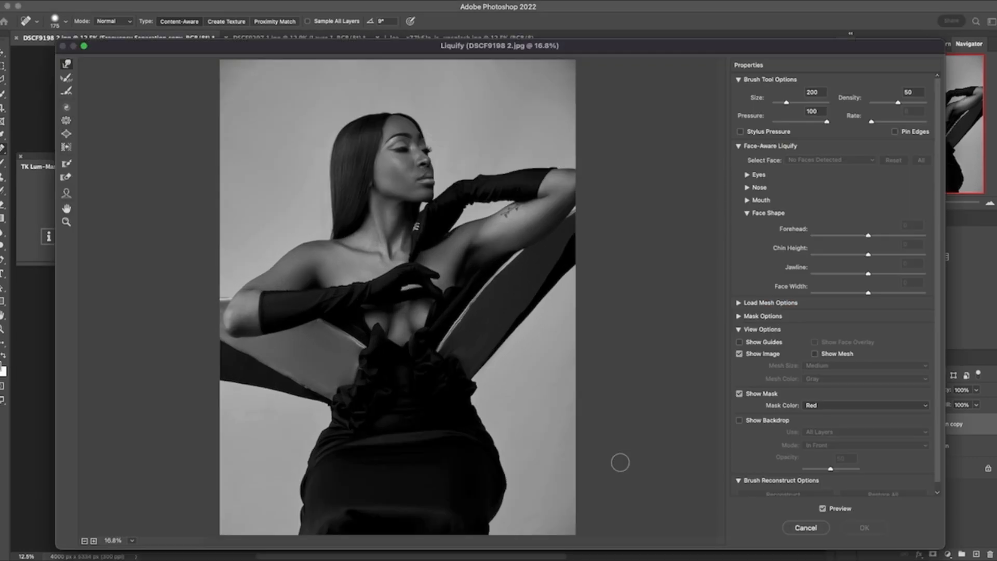
click(70, 64)
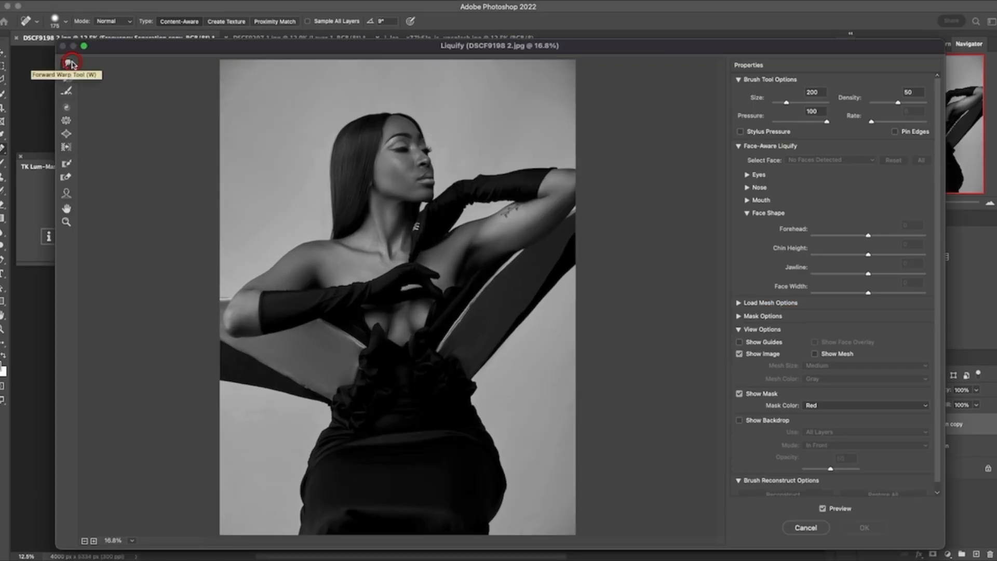
key(bracketleft)
key(bracketleft)
key(bracketleft)
key(bracketleft)
key(bracketleft)
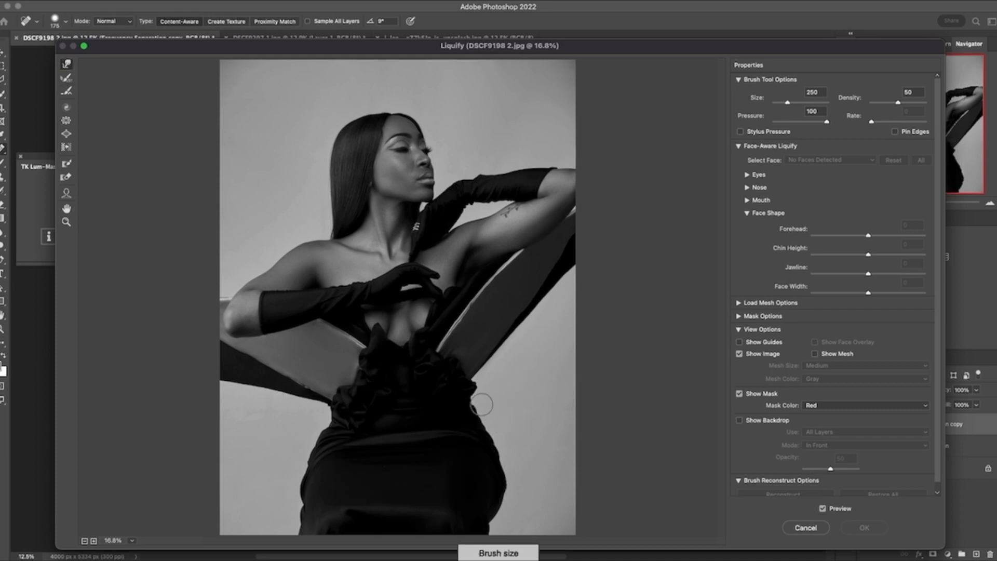
click(480, 405)
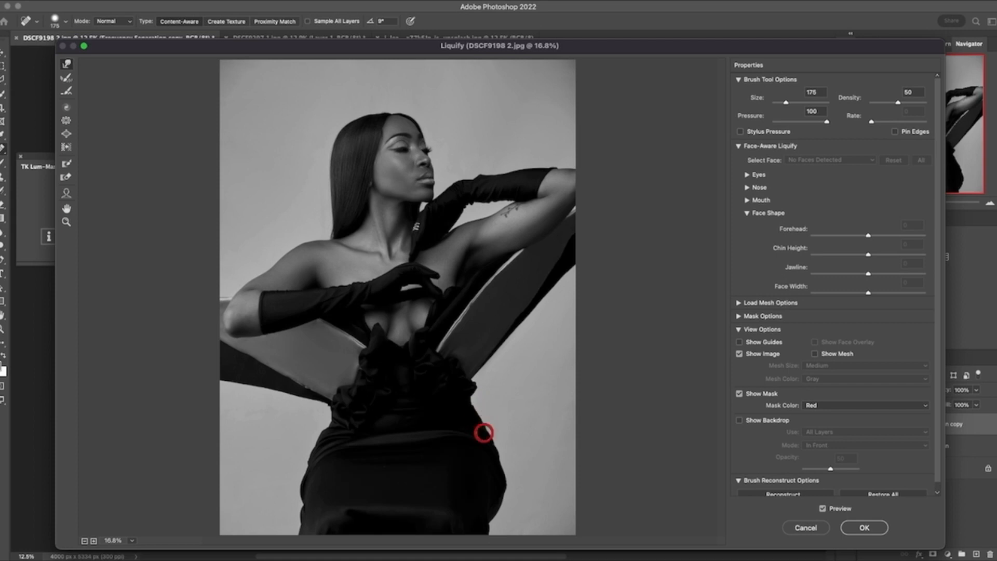
- Even out the bumps along the dress's right-hand hip outline with the Forward Warp Tool, using brush sizes from 200 to 500
key(bracketright)
key(bracketright)
key(bracketright)
key(bracketleft)
key(bracketleft)
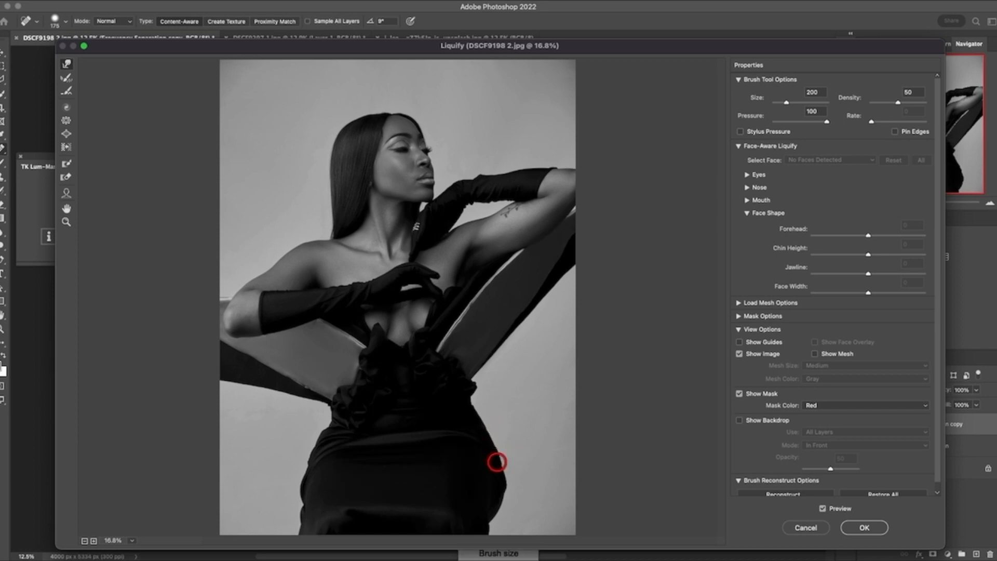
key(bracketright)
key(bracketright)
key(bracketright)
key(bracketright)
key(bracketright)
key(bracketright)
key(bracketright)
key(bracketright)
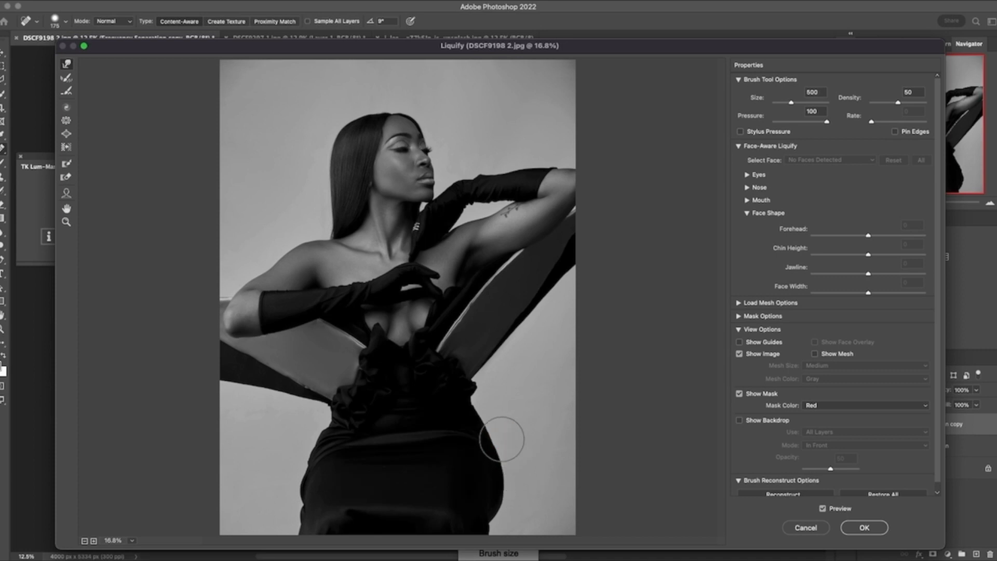
- Refine the waist edge beside the right-hand ruffles with a Forward Warp brush of size 150
key(bracketleft)
key(bracketleft)
key(bracketleft)
key(bracketleft)
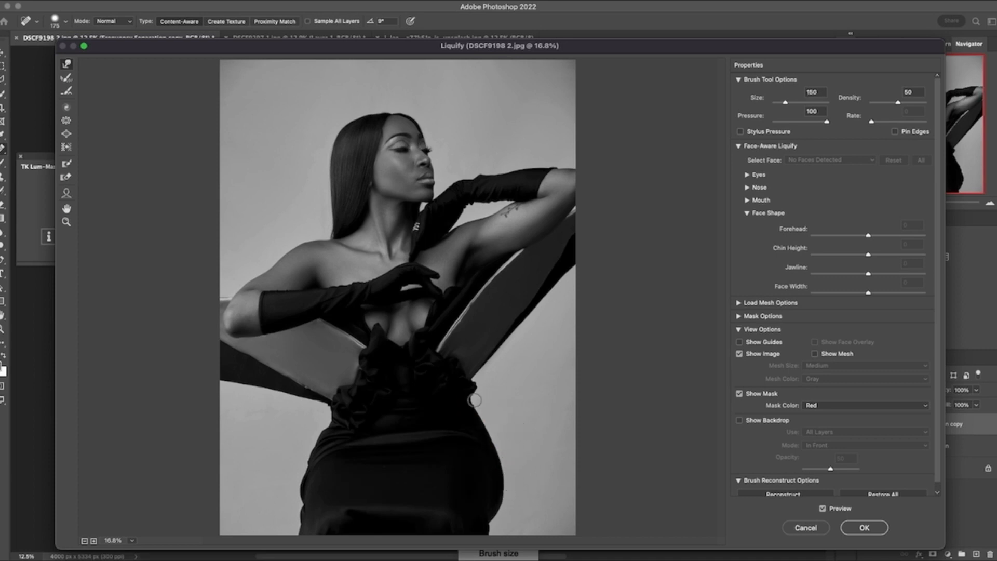
- Smooth the dress outline from the left-hand waist down to the hip with the Forward Warp Tool, using brush sizes from 175 to 400
key(bracketright)
key(bracketright)
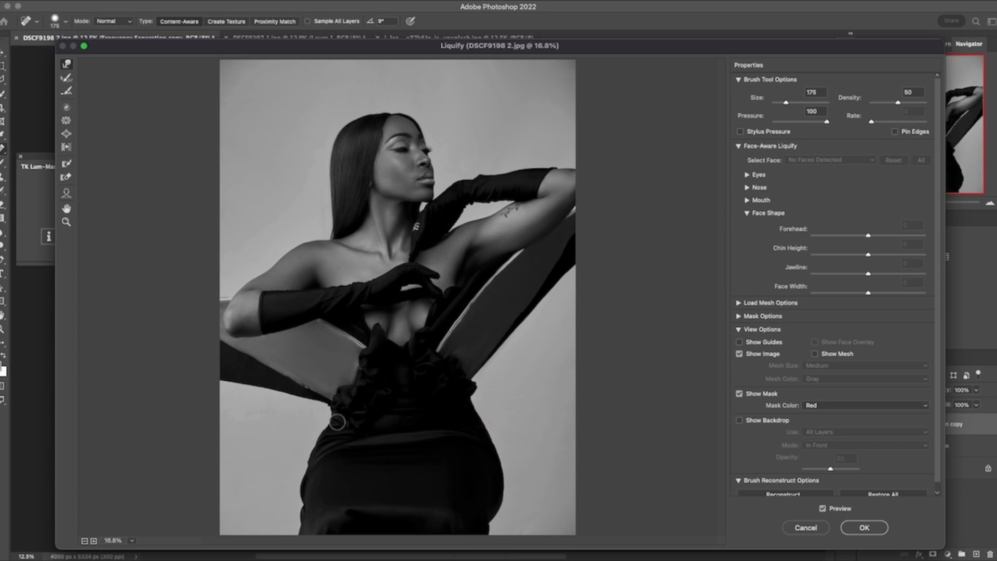
key(bracketright)
key(bracketright)
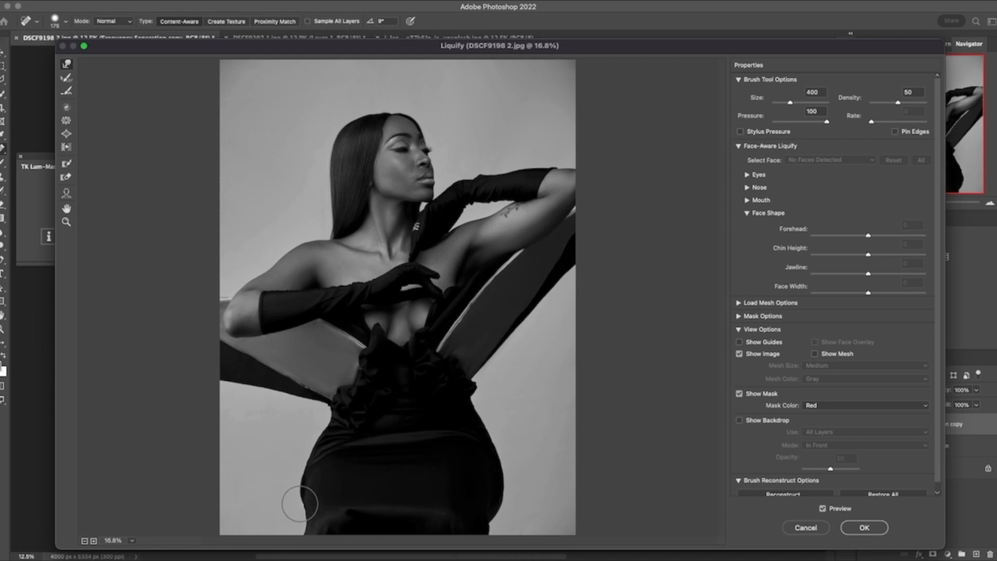
key(bracketleft)
key(bracketleft)
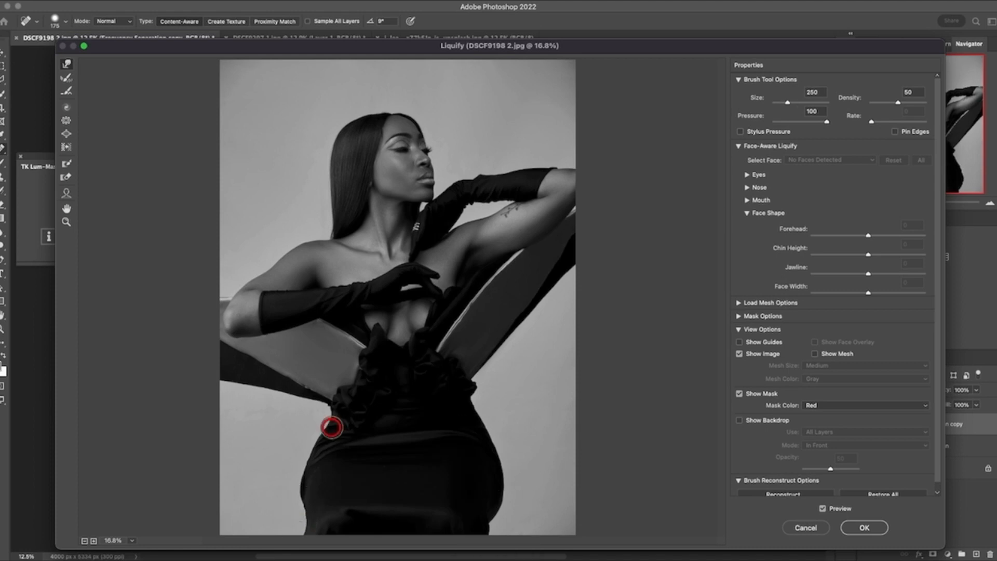
key(bracketright)
key(bracketright)
key(bracketright)
key(bracketright)
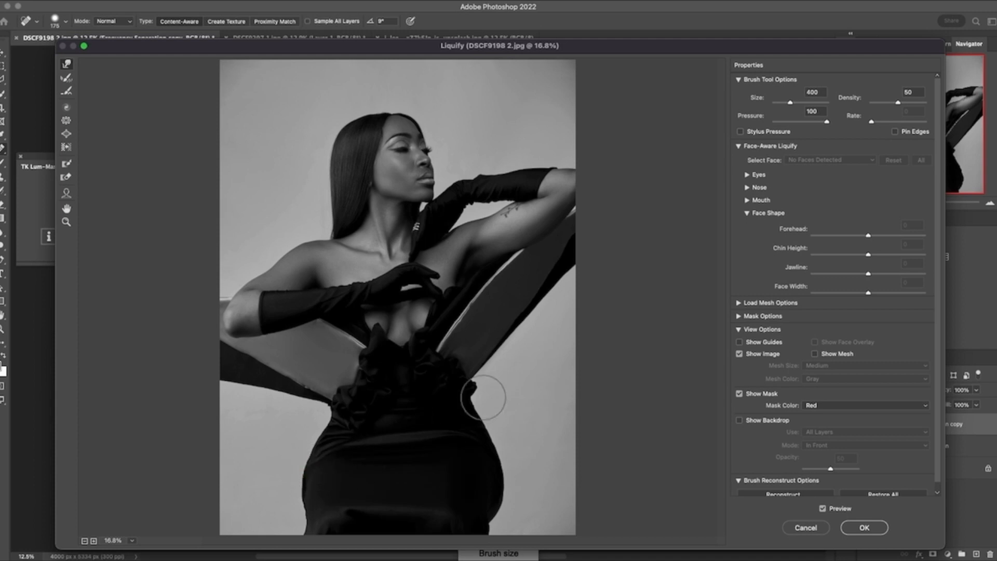
- Push the right-hand ruffle edge and lower hip slightly inward with a Forward Warp brush of size 500
key(bracketright)
key(bracketright)
key(bracketright)
mouse_move(479, 402)
mouse_down()
mouse_move(523, 476)
mouse_move(525, 500)
mouse_move(487, 525)
mouse_move(505, 516)
mouse_up()
key(bracketleft)
key(bracketleft)
key(bracketleft)
key(bracketleft)
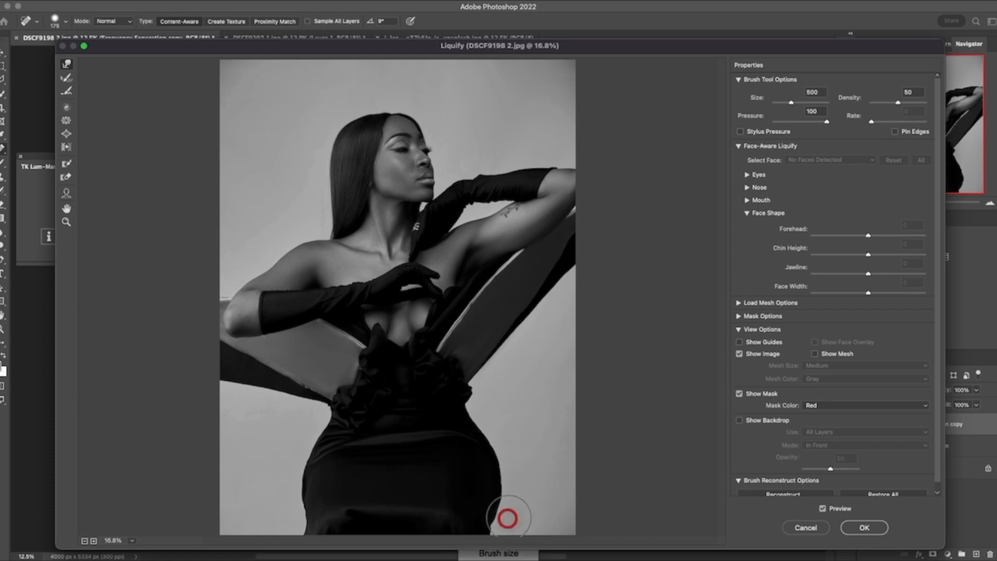
key(bracketleft)
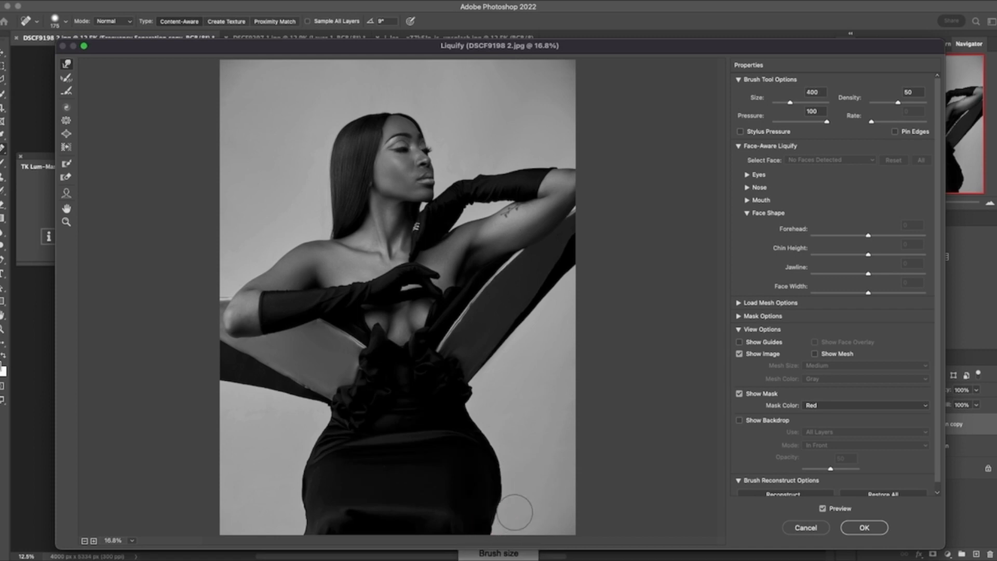
- Slim the right-hand side of the skirt from waist to hem with the Forward Warp Tool at sizes 1000 and 800
key(bracketright)
key(bracketright)
key(bracketright)
key(bracketright)
key(bracketright)
key(bracketright)
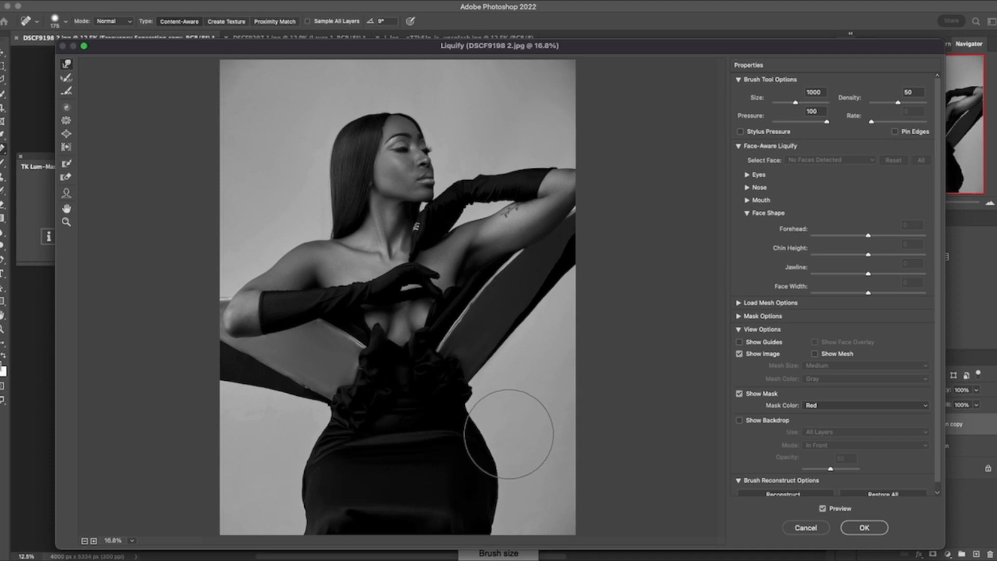
mouse_move(508, 434)
mouse_down()
mouse_move(507, 500)
mouse_move(509, 422)
mouse_move(506, 435)
mouse_up()
key(bracketleft)
drag(517, 468, 512, 535)
key(bracketleft)
drag(503, 438, 496, 420)
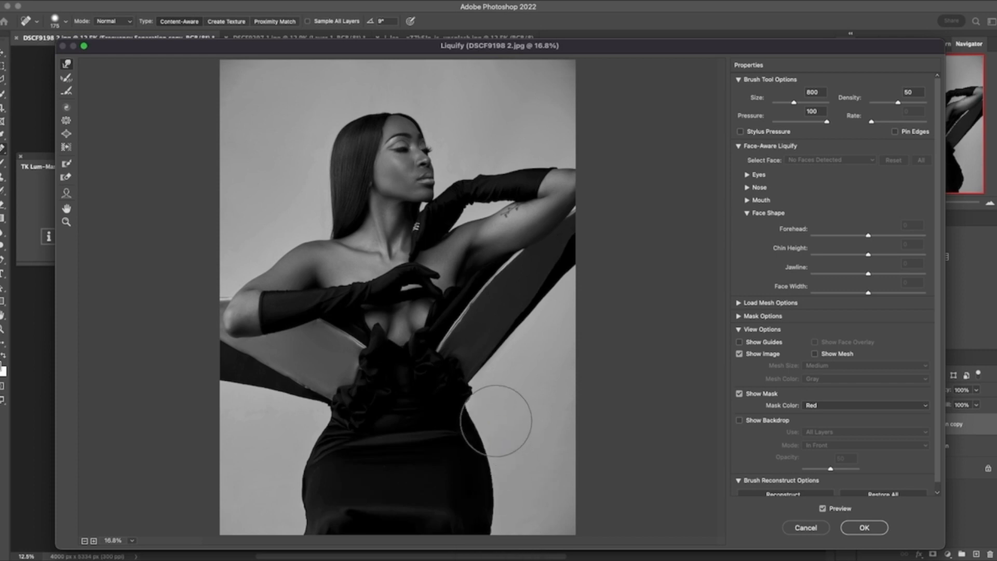
- Slim the left-hand side of the skirt to match the opposite hip, varying the Forward Warp brush size for the hem and hip
key(bracketright)
drag(296, 494, 291, 454)
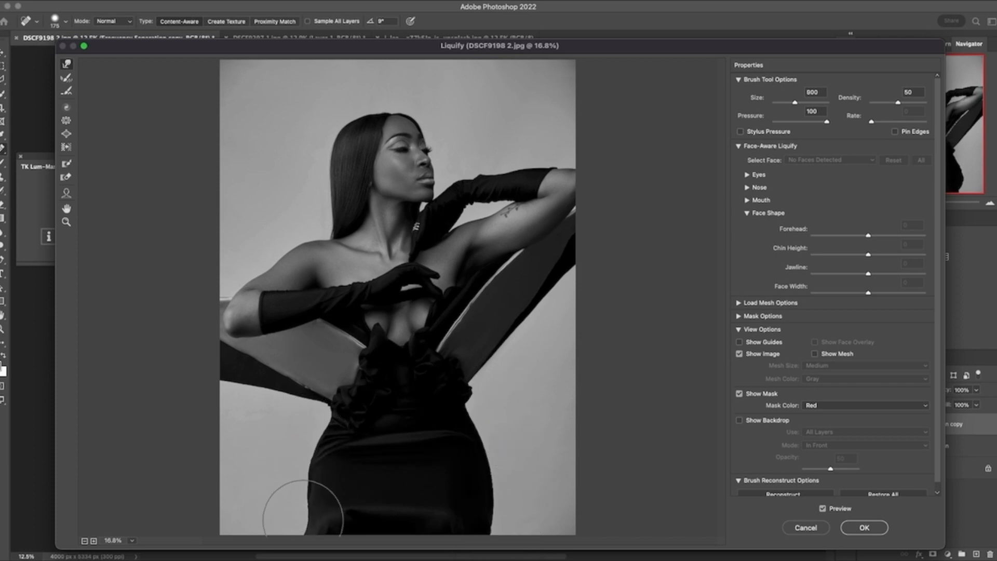
key(bracketleft)
key(bracketleft)
key(bracketleft)
key(bracketleft)
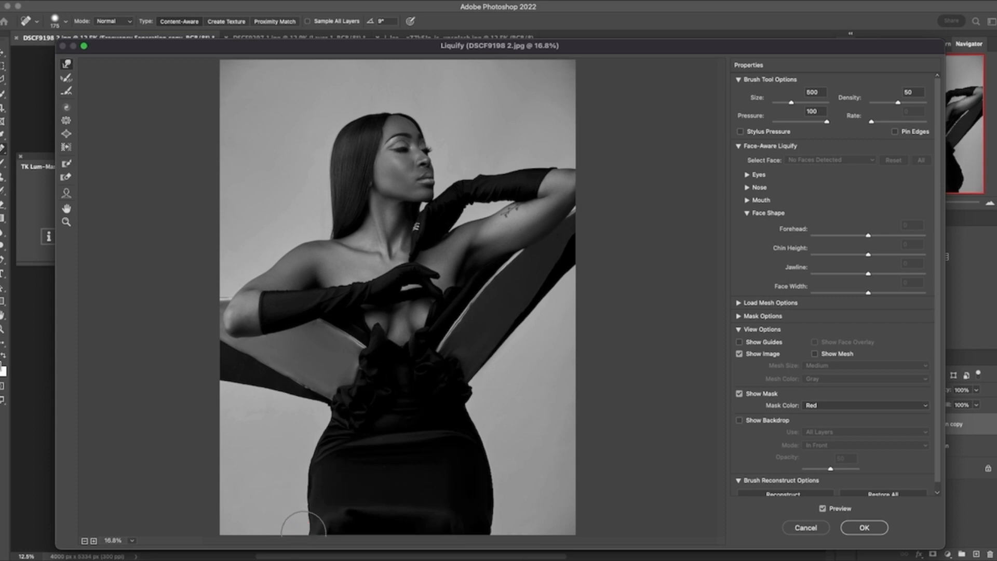
key(bracketright)
key(bracketright)
key(bracketright)
drag(291, 476, 297, 457)
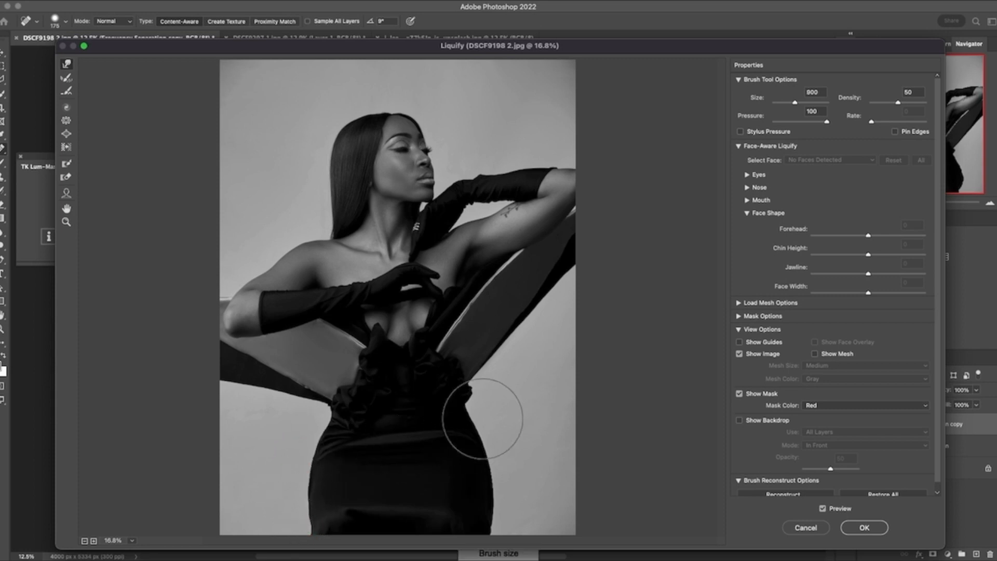
- Narrow the waist by pushing the ruffle edges inward on both sides with the Forward Warp Tool
drag(461, 378, 444, 392)
key(bracketright)
key(bracketright)
key(bracketleft)
key(bracketleft)
key(bracketleft)
key(bracketleft)
drag(340, 416, 327, 408)
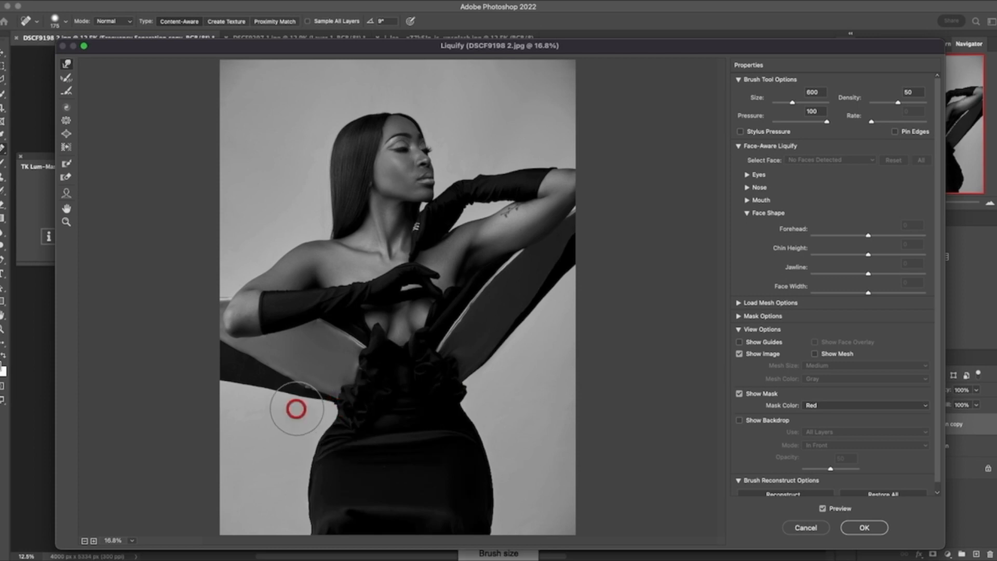
key(bracketleft)
key(bracketleft)
drag(341, 423, 338, 422)
key(bracketleft)
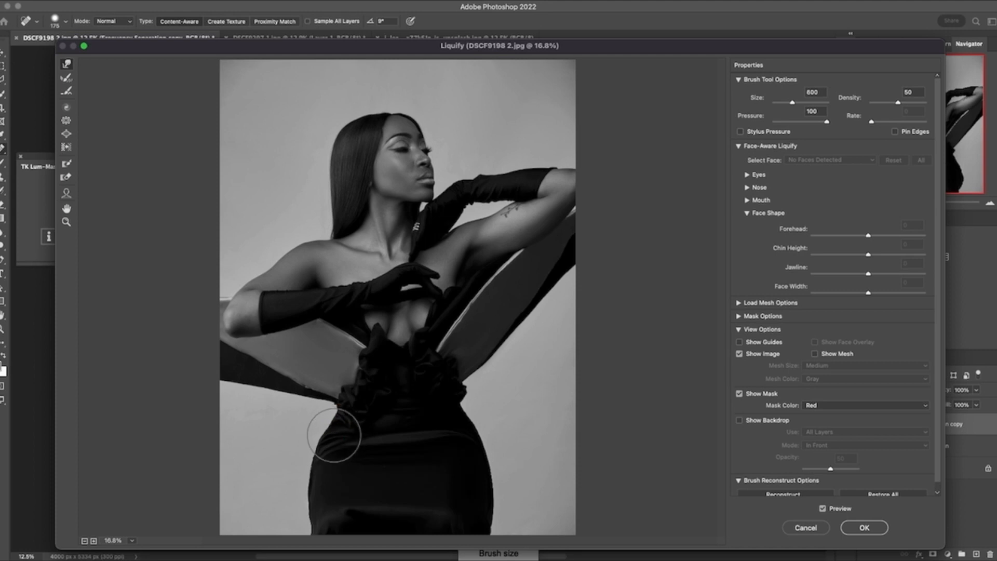
- Push the light creases at the bottom of the skirt out of the frame with the Forward Warp Tool at sizes 800 and 1000
key(bracketright)
key(bracketright)
key(bracketright)
key(bracketright)
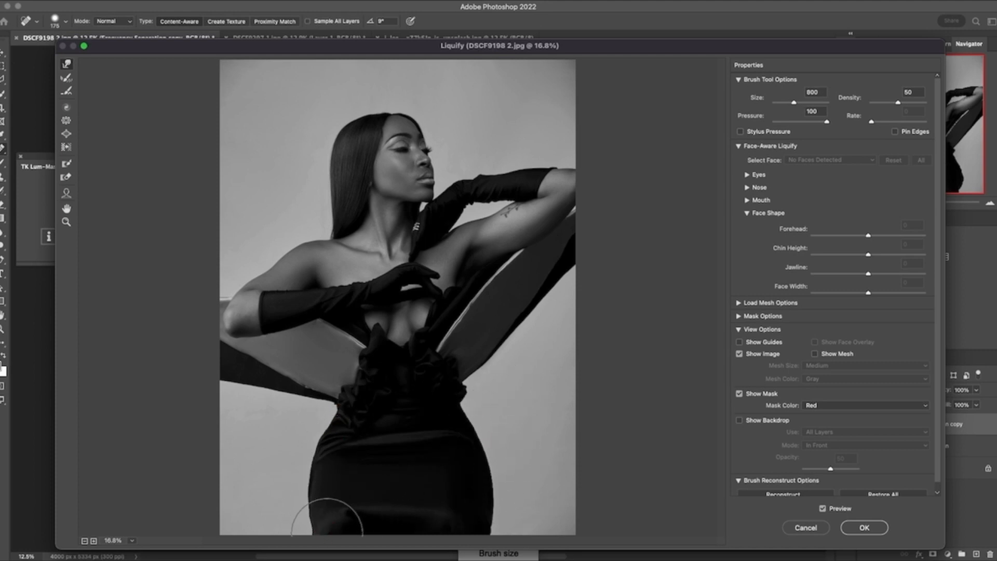
key(bracketright)
key(bracketright)
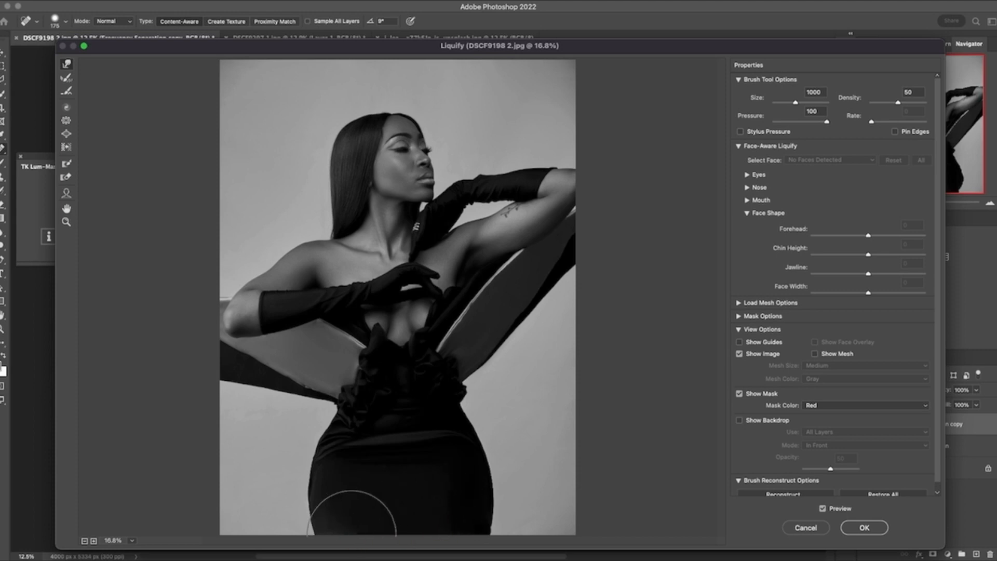
- Push the back of the model's hair inward with a large Forward Warp brush up to size 1000, and apply the Liquify changes
key(bracketleft)
key(bracketleft)
key(bracketleft)
key(bracketleft)
key(bracketleft)
key(bracketleft)
key(bracketright)
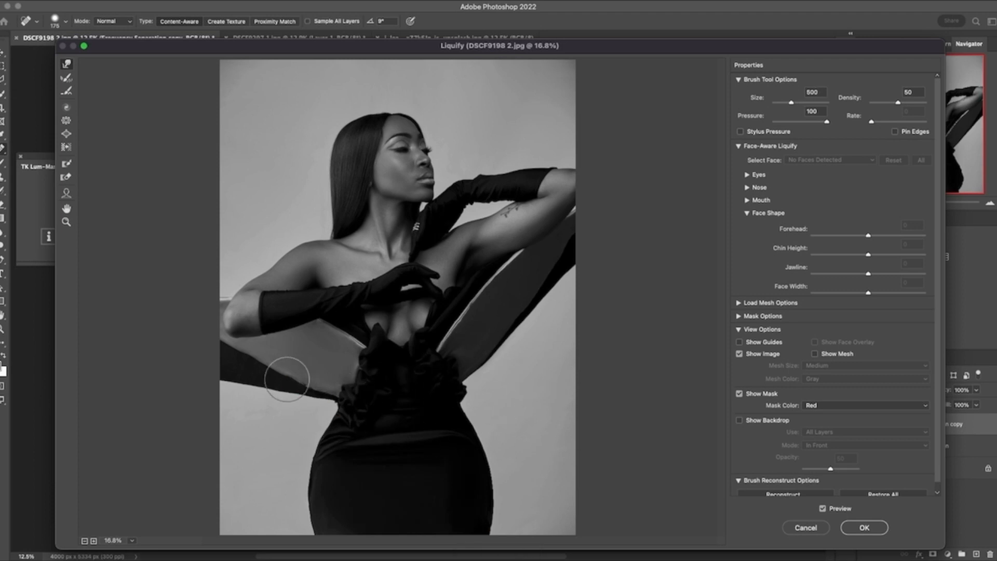
key(bracketright)
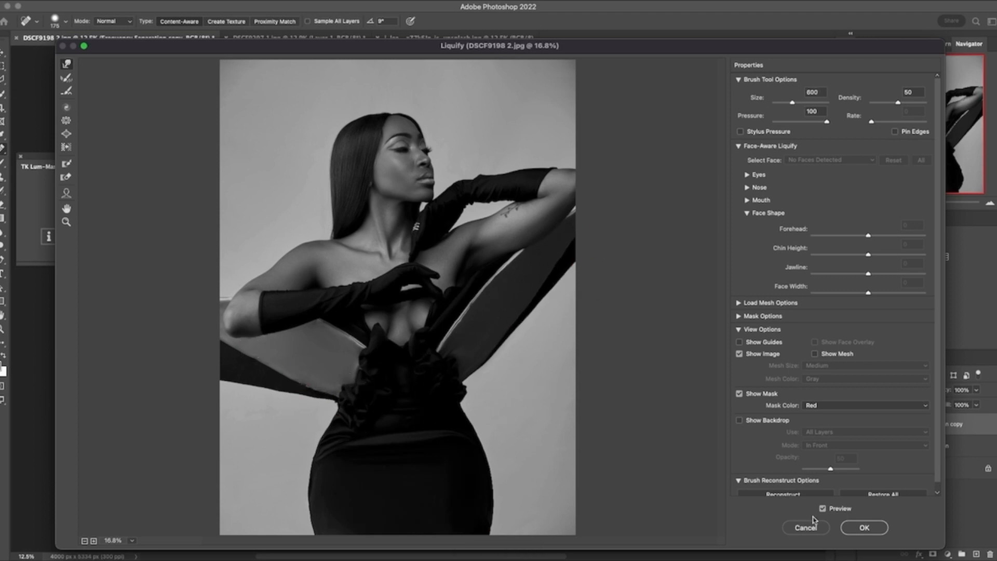
key(bracketright)
key(bracketright)
key(bracketright)
key(bracketright)
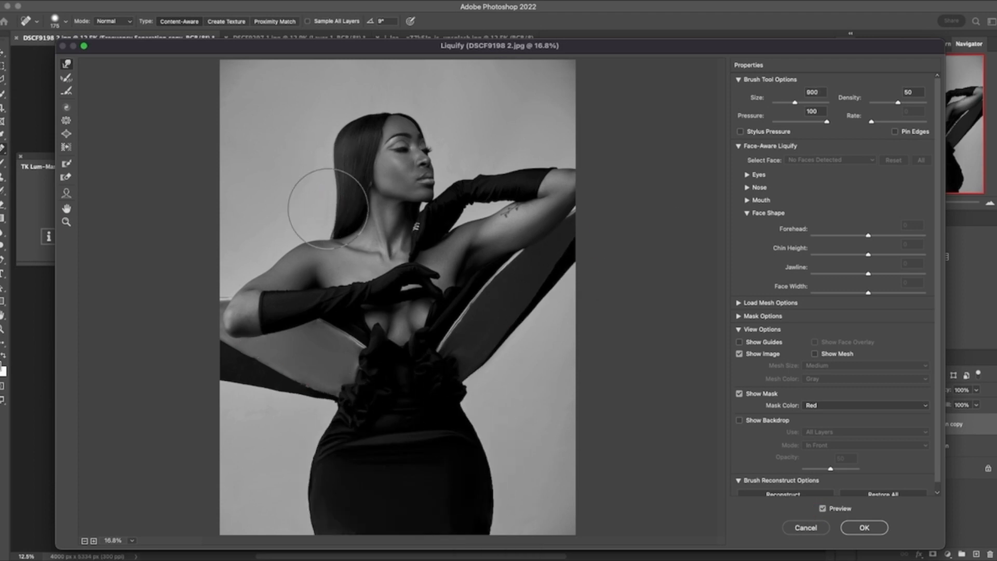
key(bracketleft)
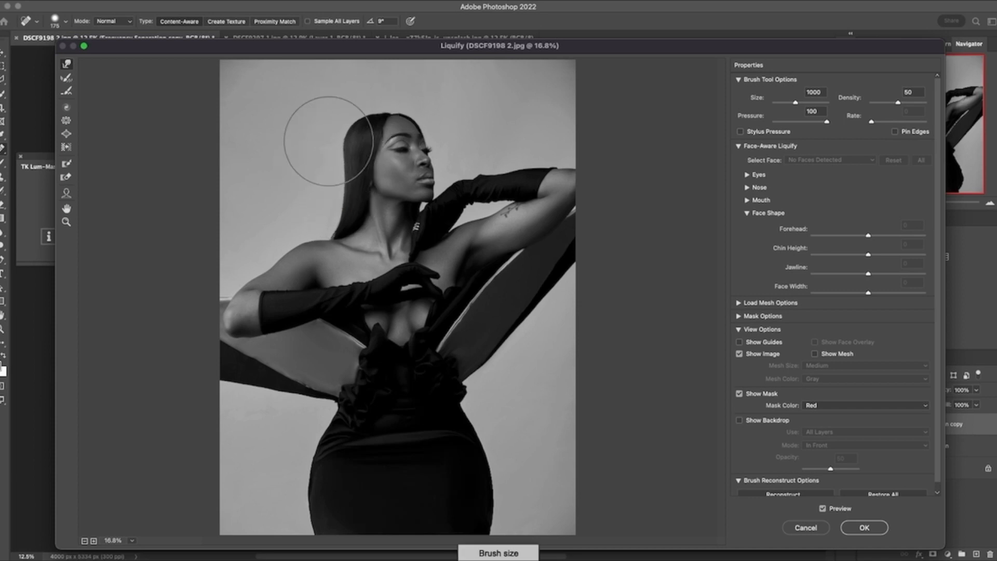
key(bracketright)
key(bracketright)
key(bracketright)
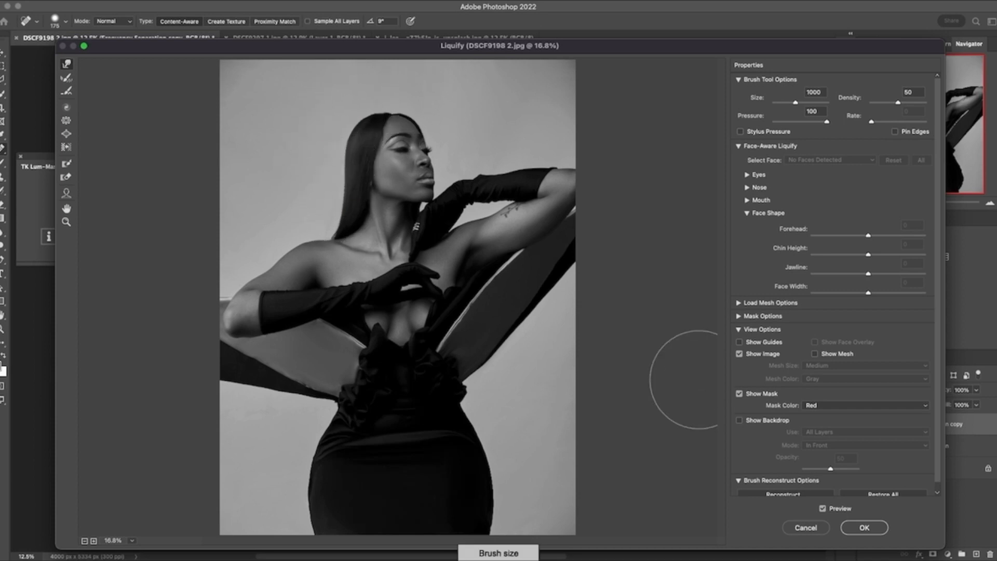
click(864, 528)
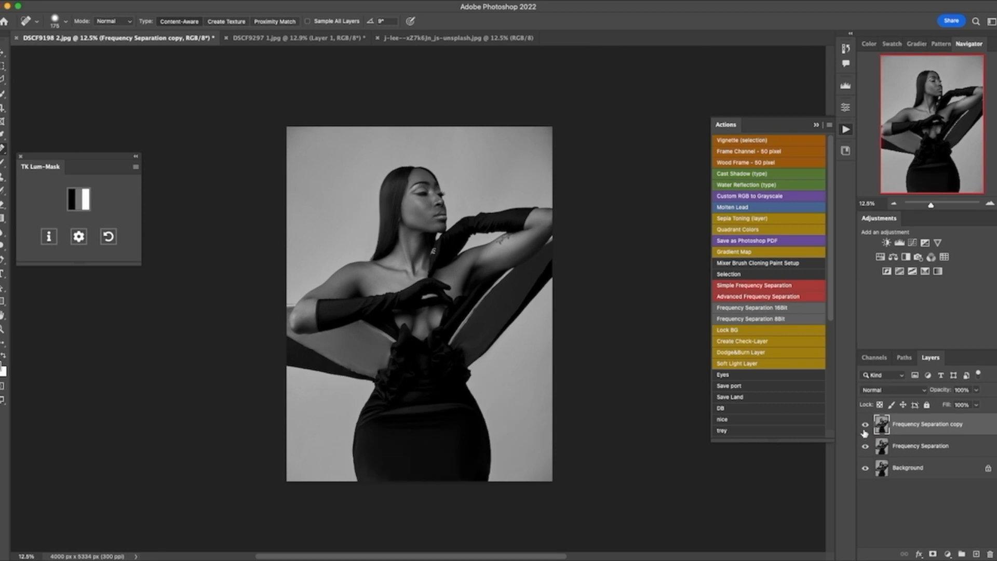
- Reopen Liquify, pull the hair at the back of the head slightly outward with a size 800 brush, and apply the result
click(237, 1)
click(255, 92)
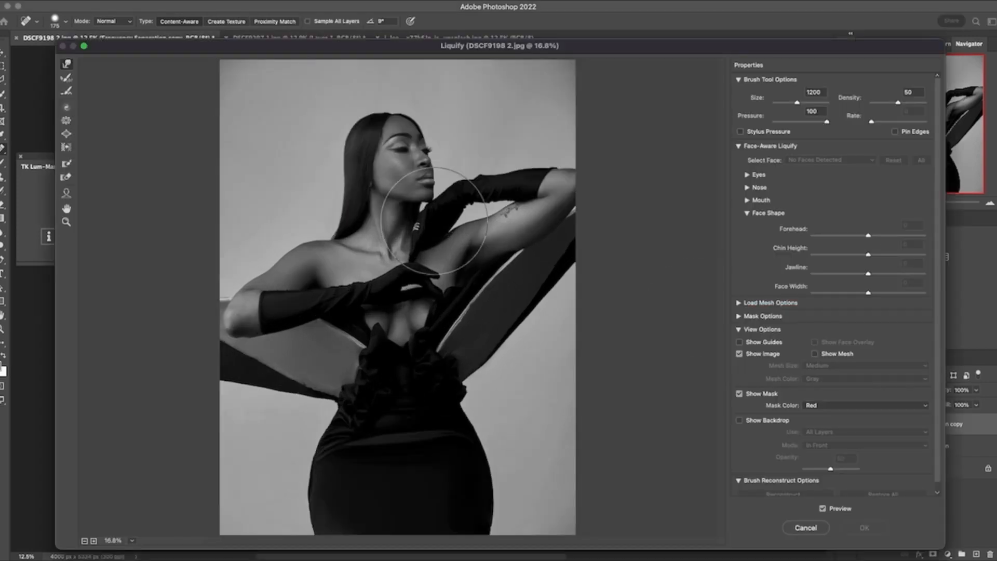
key(bracketleft)
key(bracketleft)
key(bracketleft)
key(bracketleft)
mouse_move(349, 166)
mouse_down()
mouse_move(340, 145)
mouse_move(361, 121)
mouse_move(357, 177)
mouse_move(345, 178)
mouse_up()
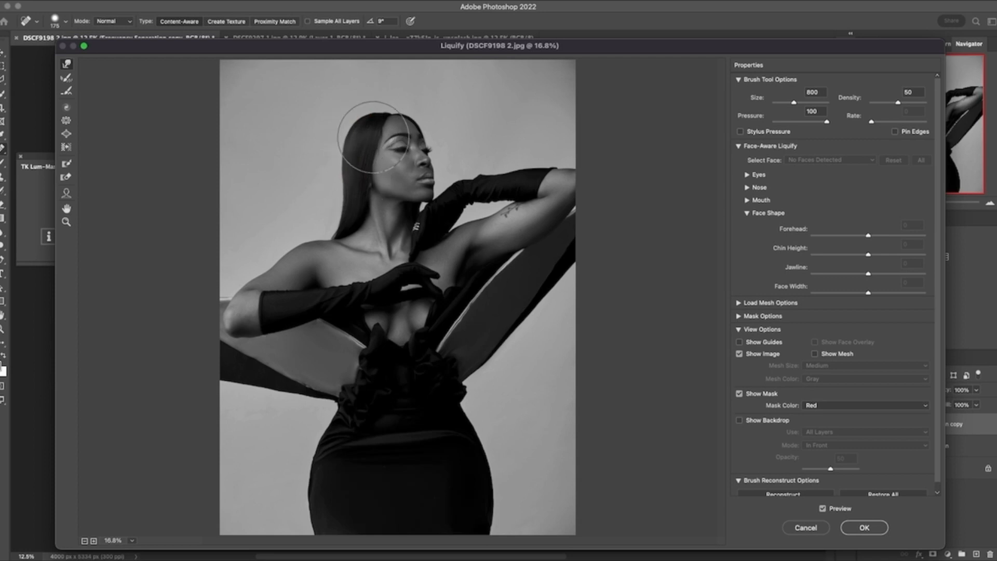
key(bracketright)
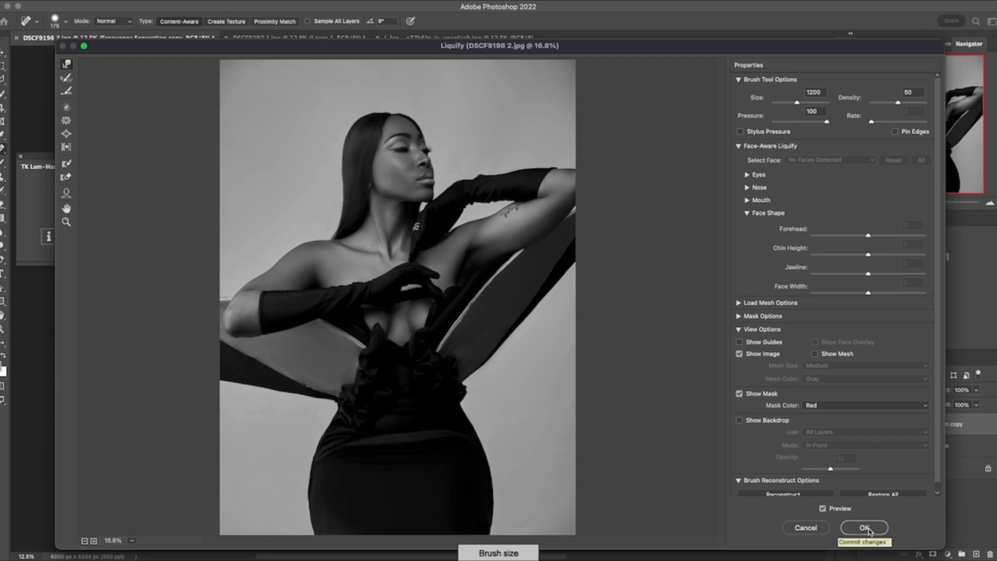
click(864, 528)
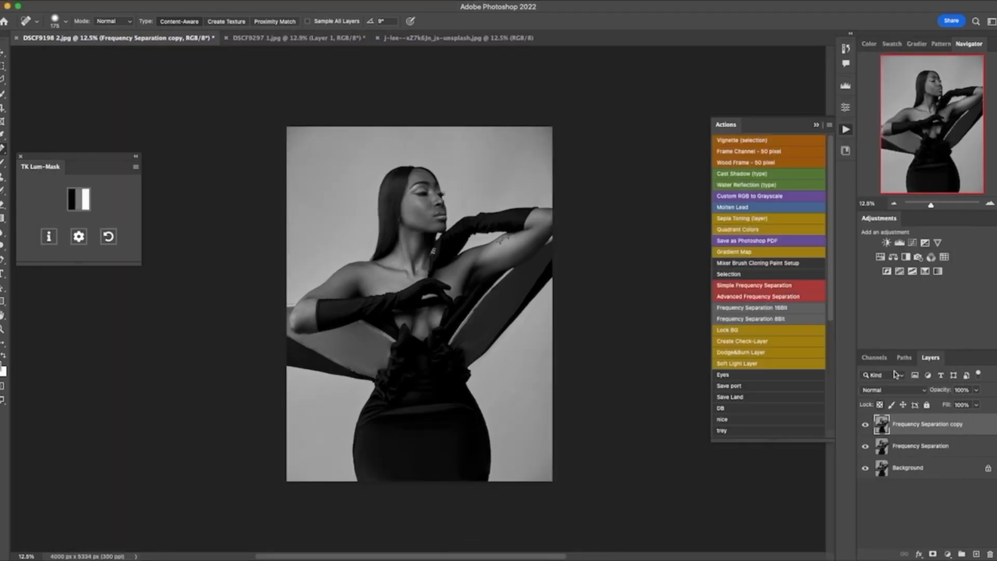